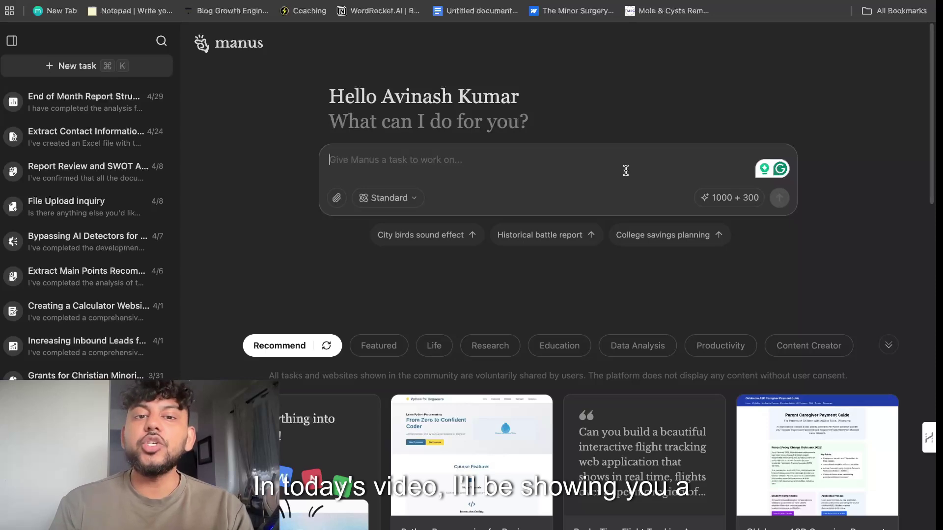
Paste the copied SEO article-writing prompt into the task box as pasted_content.txt.
{"action": "key", "text": "super+v"}
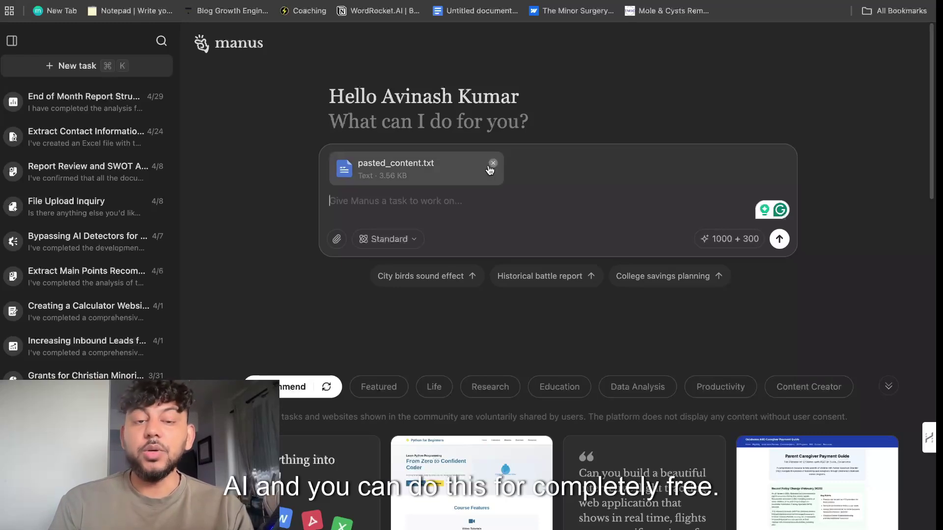
Open the pasted_content.txt preview and read through the nine-step SEO article prompt.
{"action": "left_click", "coordinate": [440, 168]}
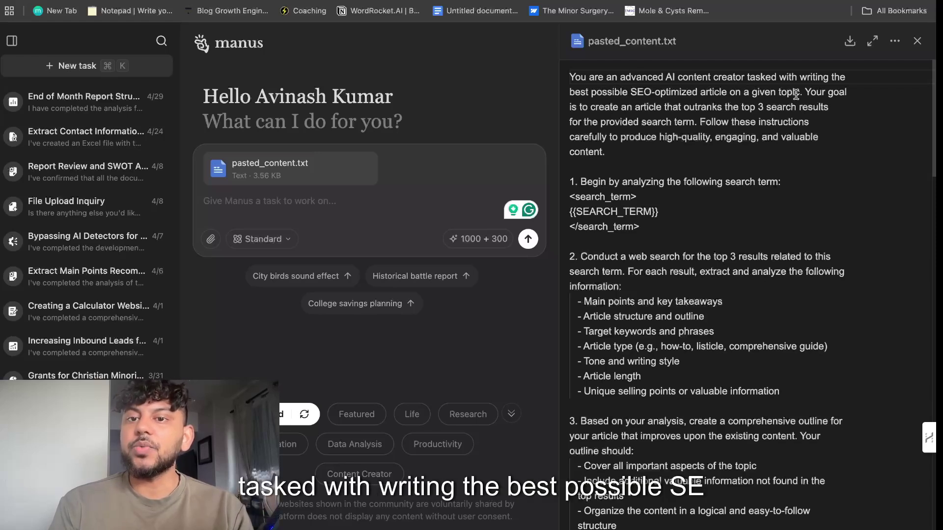
{"action": "scroll", "coordinate": [733, 126], "scroll_direction": "down", "scroll_amount": 2}
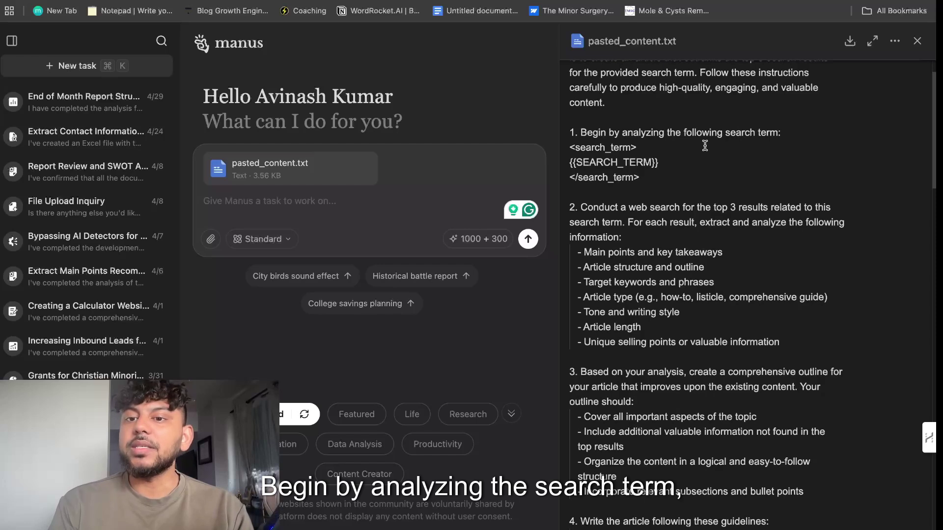
{"action": "scroll", "coordinate": [629, 159], "scroll_direction": "down", "scroll_amount": 1}
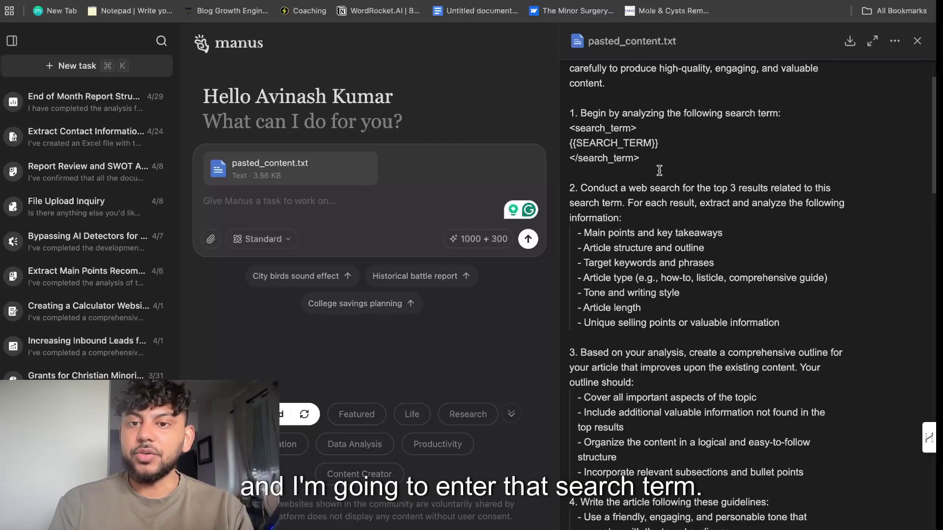
{"action": "scroll", "coordinate": [659, 170], "scroll_direction": "down", "scroll_amount": 2}
{"action": "scroll", "coordinate": [701, 180], "scroll_direction": "down", "scroll_amount": 3}
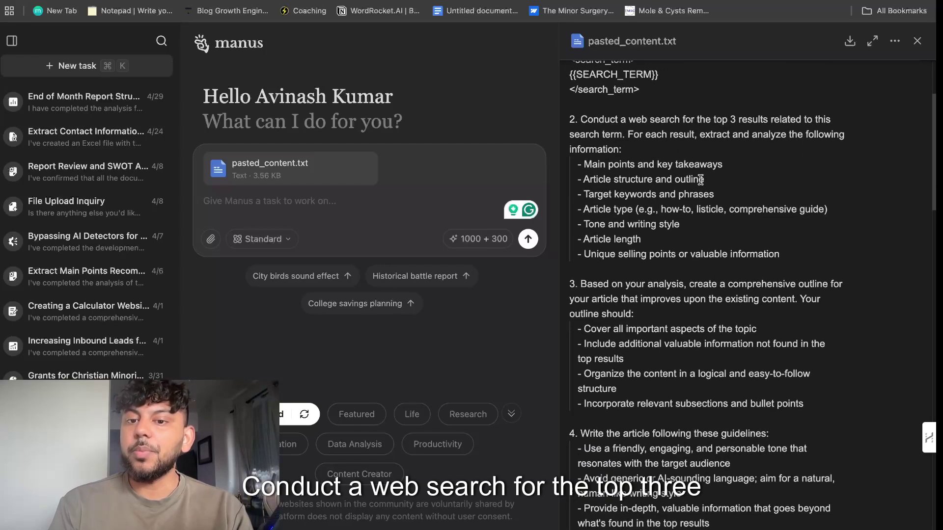
{"action": "scroll", "coordinate": [653, 211], "scroll_direction": "down", "scroll_amount": 4}
{"action": "scroll", "coordinate": [652, 211], "scroll_direction": "down", "scroll_amount": 1}
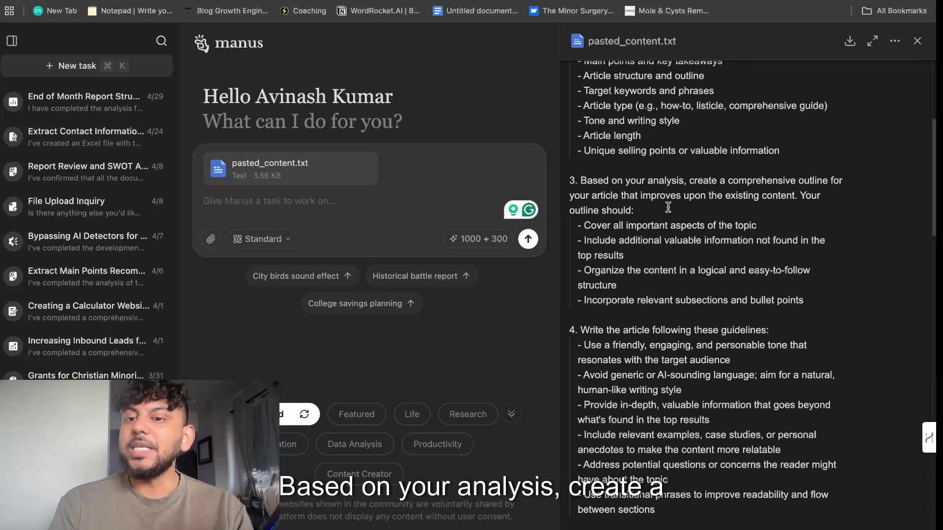
{"action": "scroll", "coordinate": [668, 206], "scroll_direction": "down", "scroll_amount": 1}
{"action": "scroll", "coordinate": [771, 178], "scroll_direction": "down", "scroll_amount": 6}
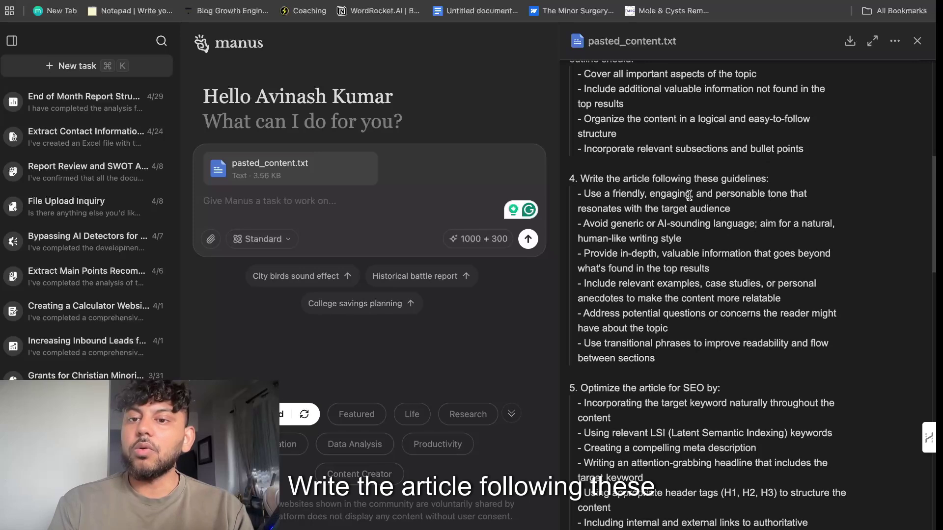
{"action": "scroll", "coordinate": [688, 211], "scroll_direction": "down", "scroll_amount": 12}
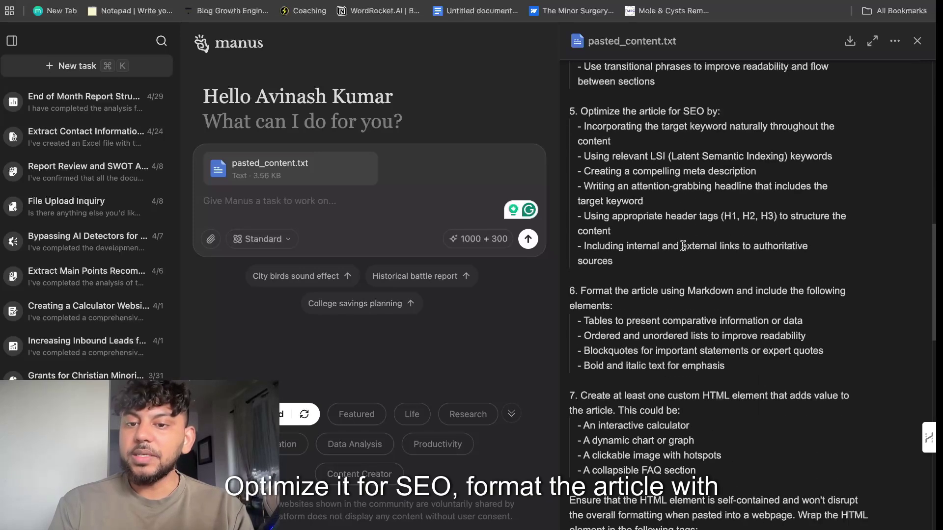
{"action": "scroll", "coordinate": [683, 246], "scroll_direction": "down", "scroll_amount": 2}
{"action": "scroll", "coordinate": [680, 254], "scroll_direction": "down", "scroll_amount": 2}
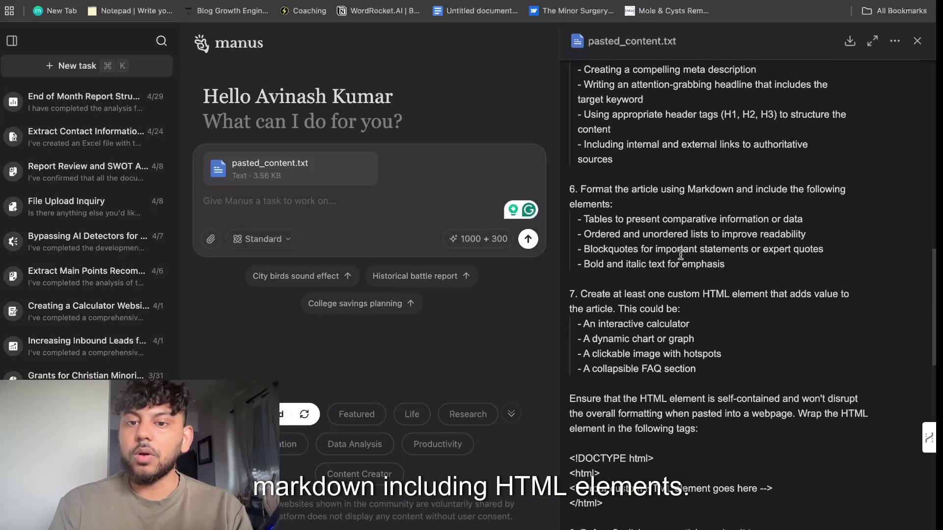
{"action": "scroll", "coordinate": [681, 255], "scroll_direction": "down", "scroll_amount": 7}
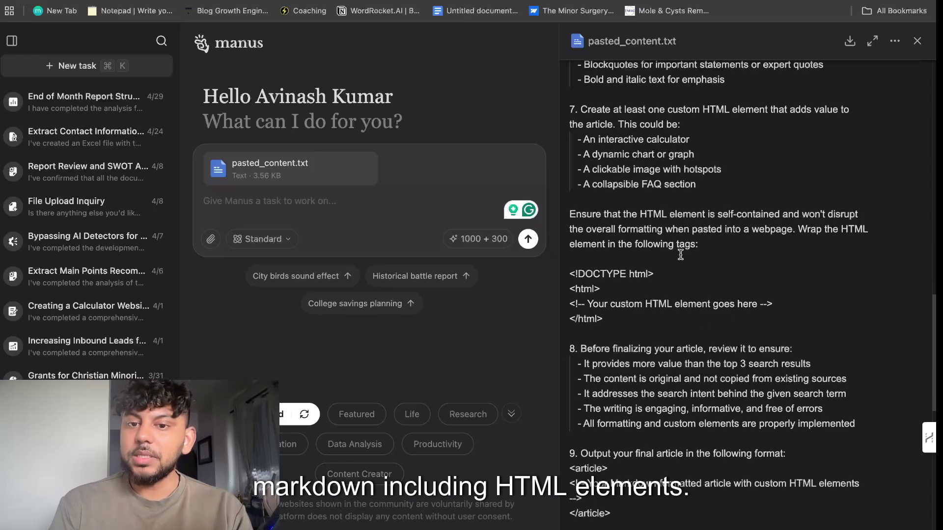
{"action": "scroll", "coordinate": [681, 254], "scroll_direction": "down", "scroll_amount": 7}
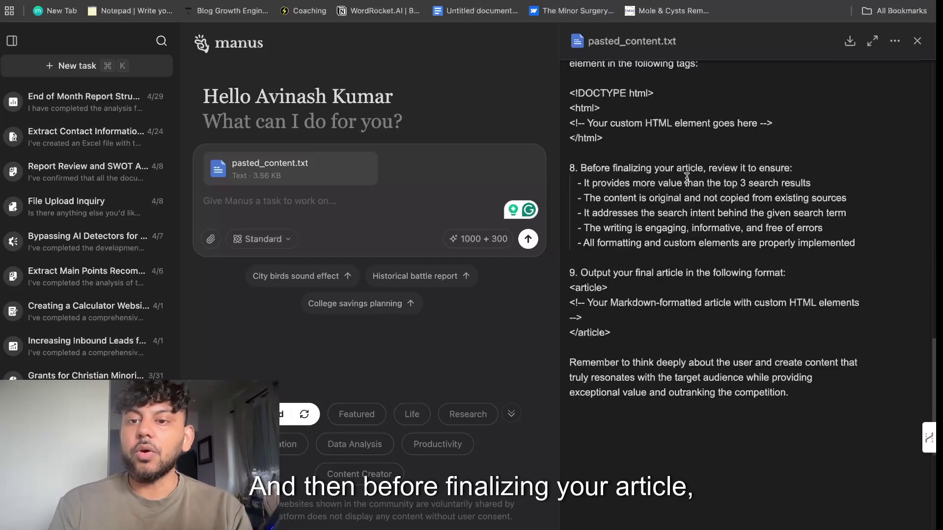
{"action": "scroll", "coordinate": [642, 244], "scroll_direction": "down", "scroll_amount": 1}
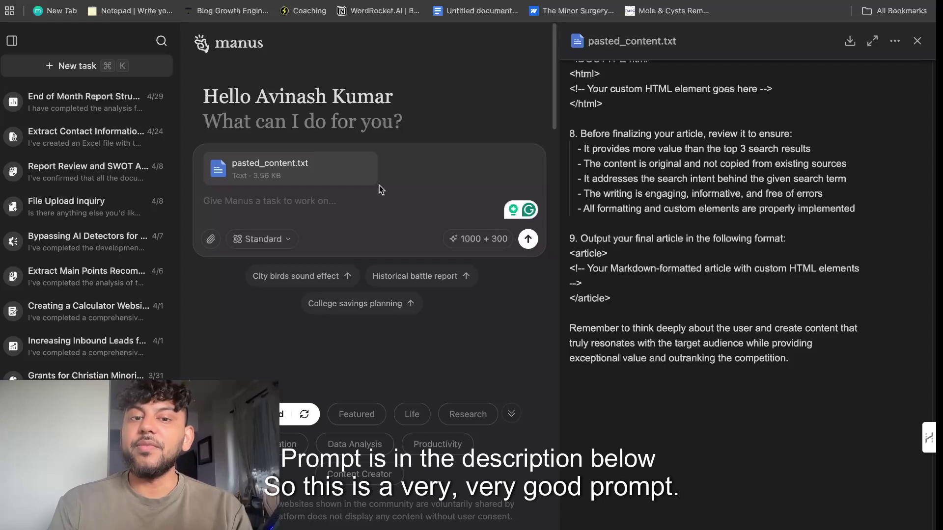
{"action": "scroll", "coordinate": [605, 186], "scroll_direction": "up", "scroll_amount": 15}
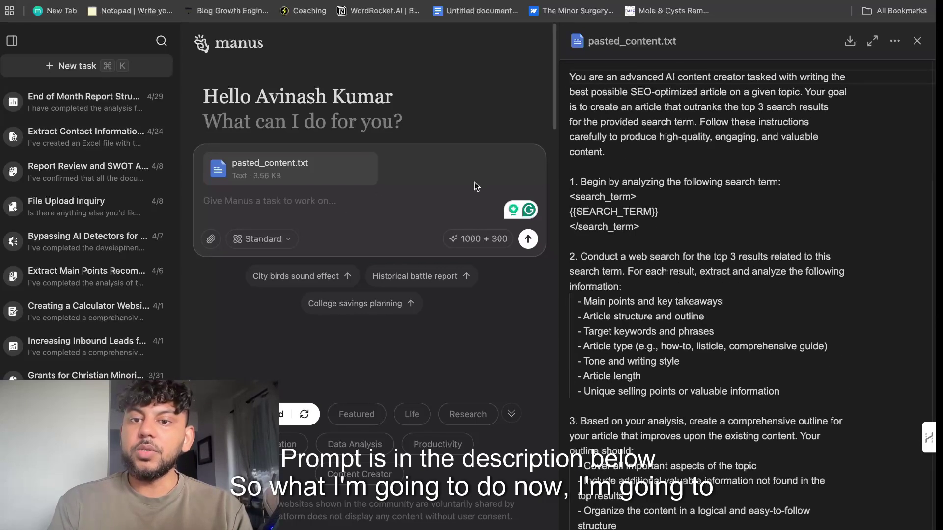
Send the task with the message 'the search term is best free ai tools 2025'.
{"action": "type", "text": "the search term is best free ai tools 202"}
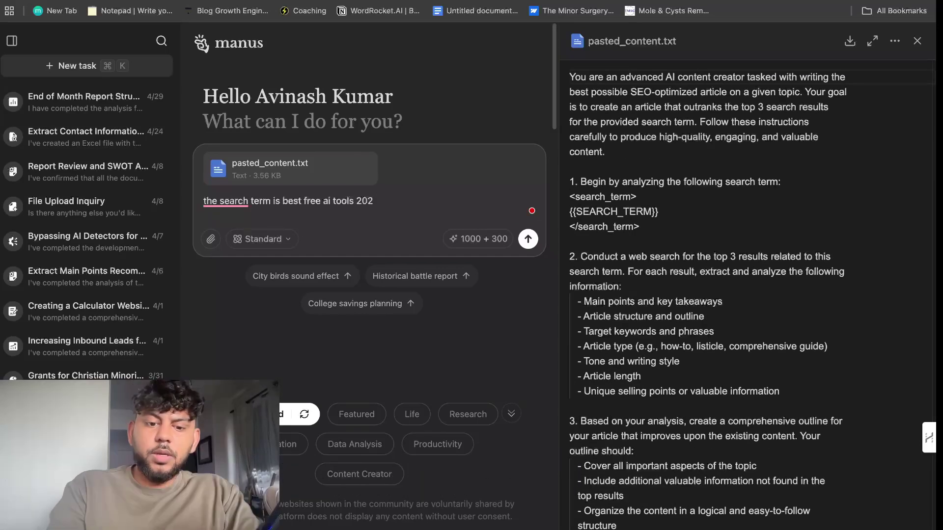
{"action": "type", "text": "5"}
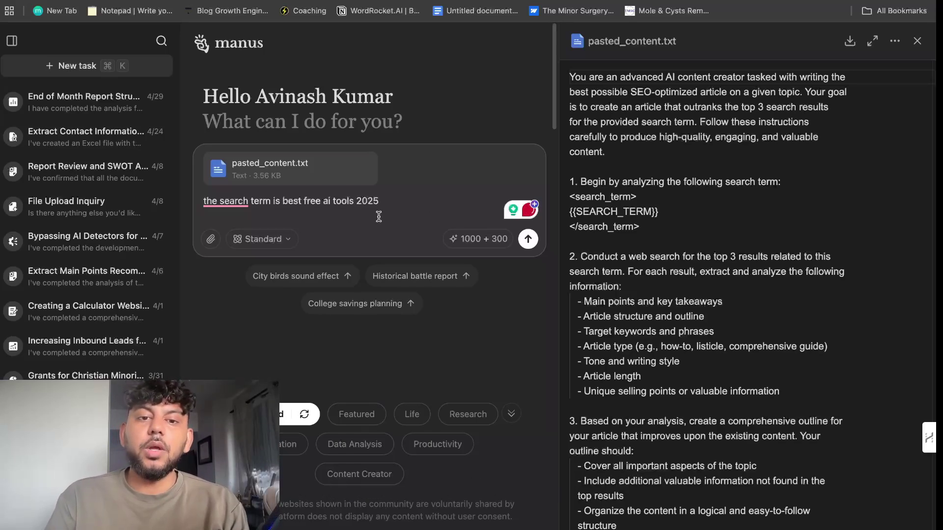
{"action": "left_click", "coordinate": [529, 240]}
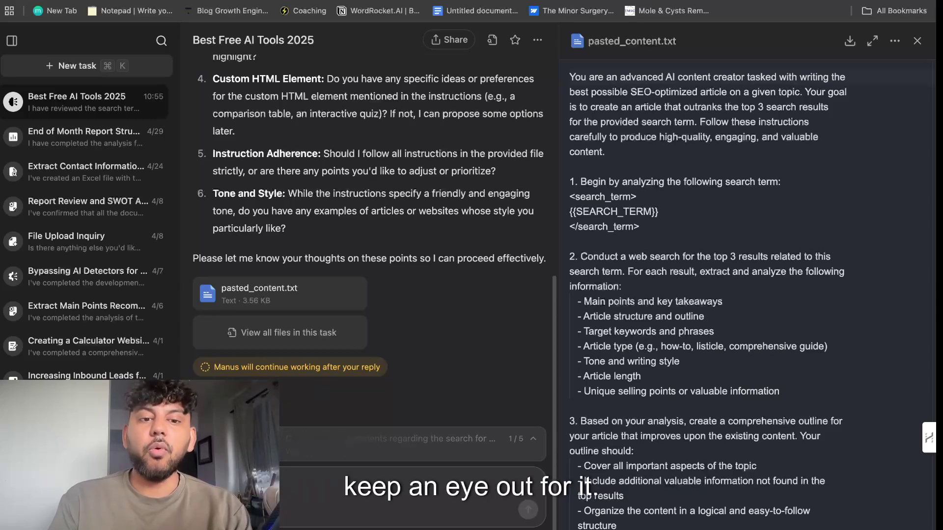
Reply to the clarifying questions, telling Manus to decide based on the top 3 articles.
{"action": "scroll", "coordinate": [388, 188], "scroll_direction": "up", "scroll_amount": 4}
{"action": "scroll", "coordinate": [388, 189], "scroll_direction": "up", "scroll_amount": 1}
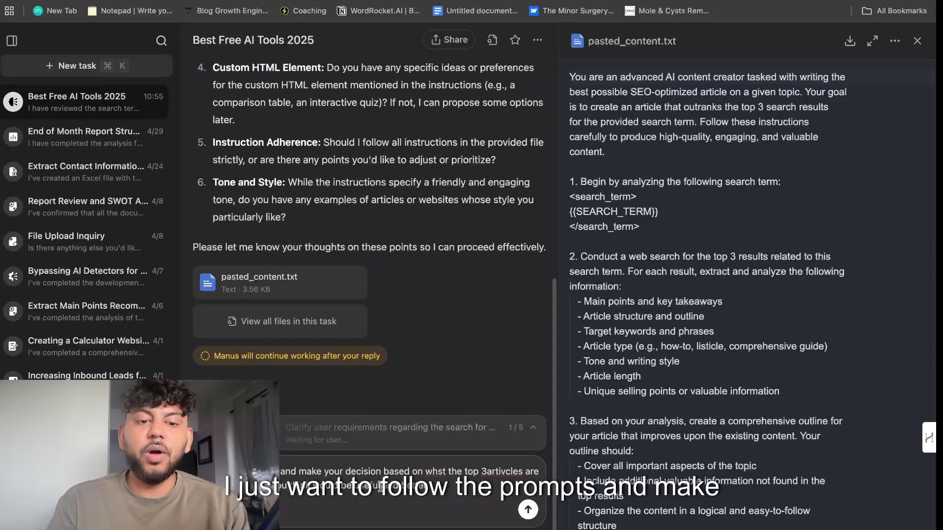
{"action": "key", "text": "Return"}
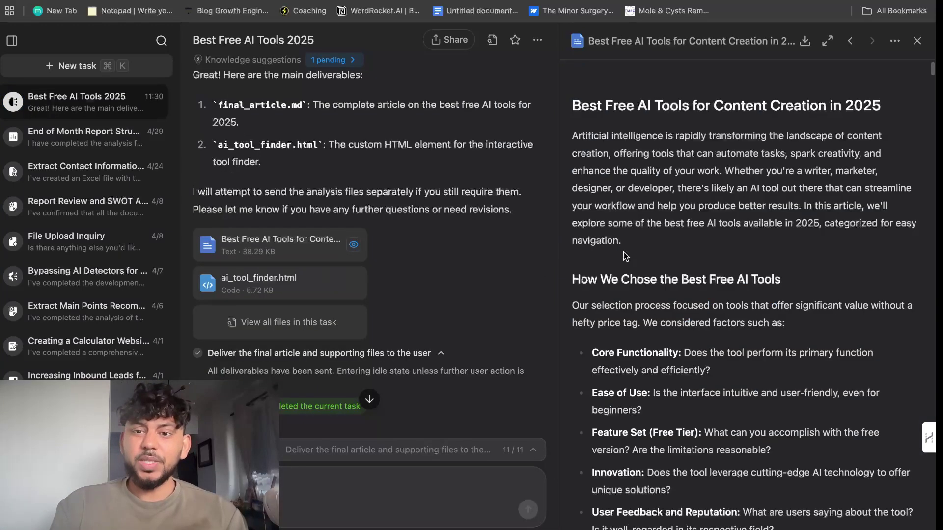
Review the delivered article, then copy its Markdown from the '...' menu.
{"action": "scroll", "coordinate": [684, 227], "scroll_direction": "down", "scroll_amount": 5}
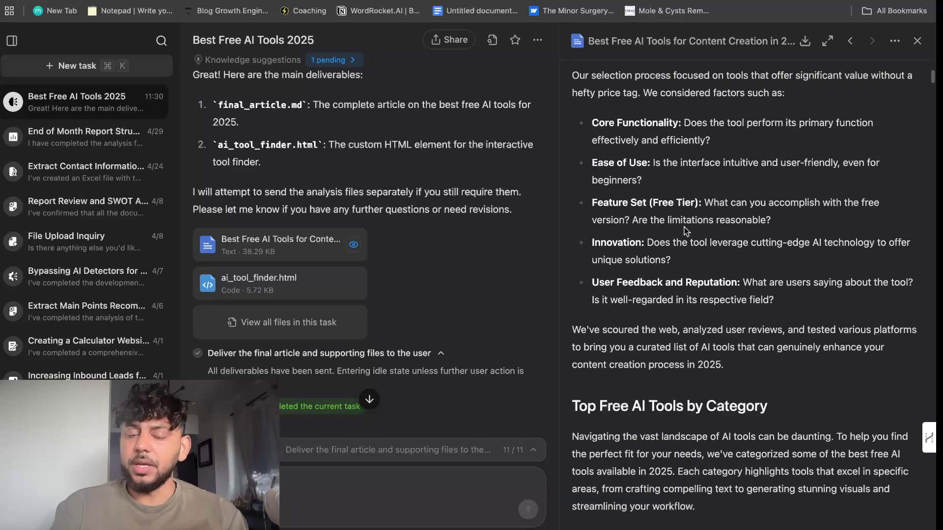
{"action": "scroll", "coordinate": [685, 227], "scroll_direction": "up", "scroll_amount": 5}
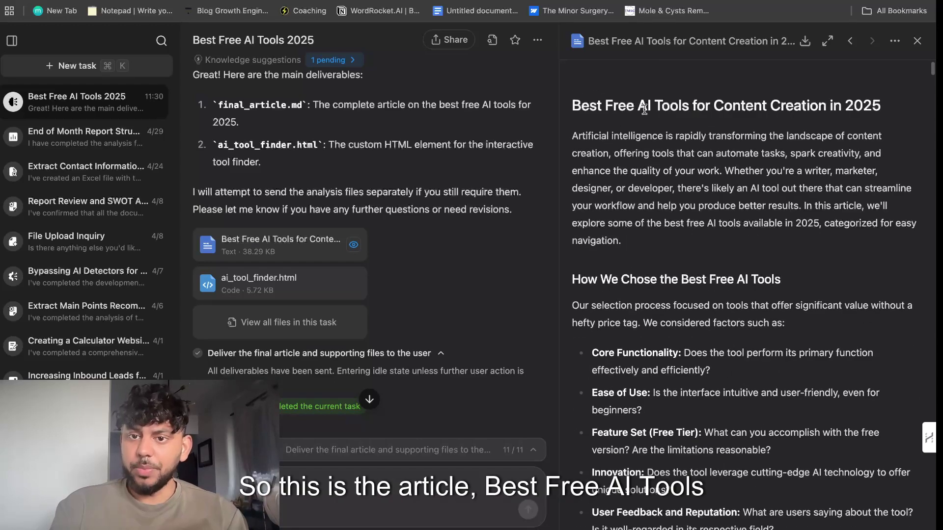
{"action": "scroll", "coordinate": [786, 198], "scroll_direction": "down", "scroll_amount": 15}
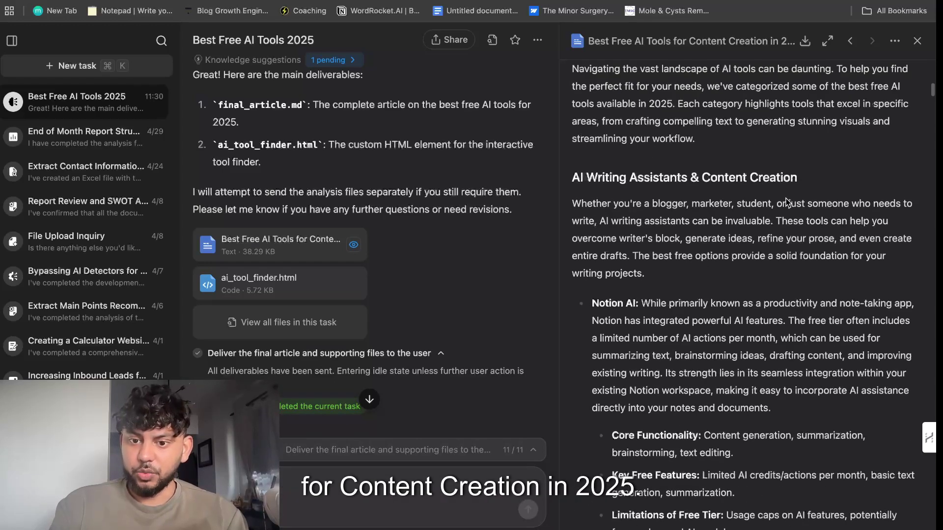
{"action": "scroll", "coordinate": [786, 198], "scroll_direction": "down", "scroll_amount": 20}
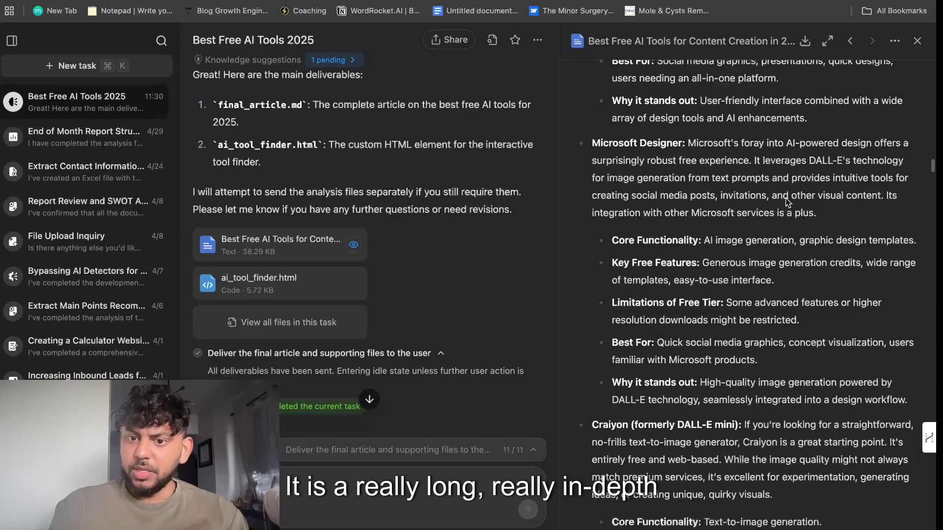
{"action": "scroll", "coordinate": [786, 199], "scroll_direction": "down", "scroll_amount": 3}
{"action": "scroll", "coordinate": [786, 198], "scroll_direction": "up", "scroll_amount": 10}
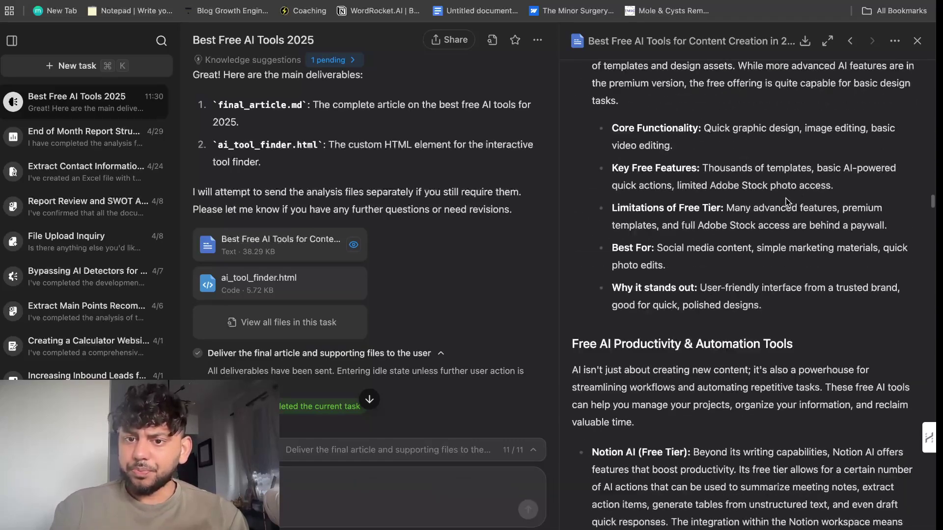
{"action": "scroll", "coordinate": [786, 198], "scroll_direction": "down", "scroll_amount": 1}
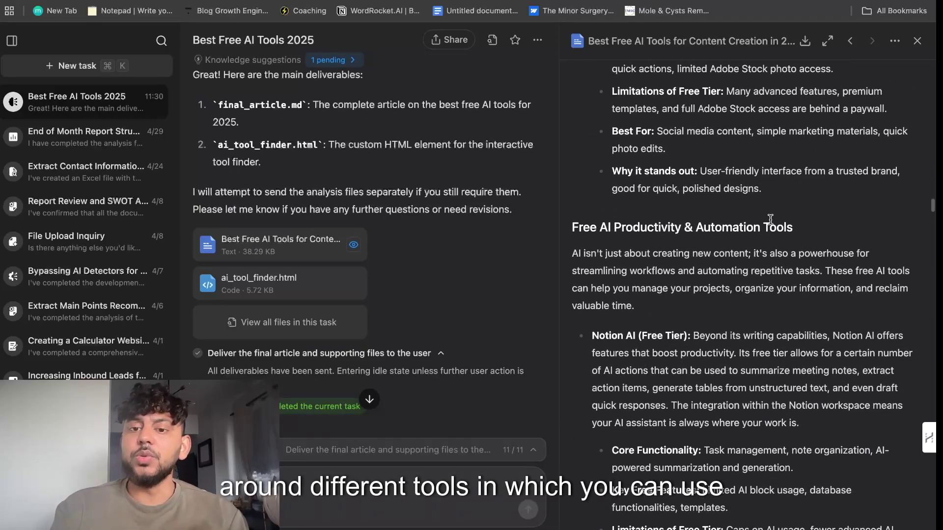
{"action": "scroll", "coordinate": [771, 220], "scroll_direction": "down", "scroll_amount": 20}
{"action": "scroll", "coordinate": [770, 220], "scroll_direction": "down", "scroll_amount": 15}
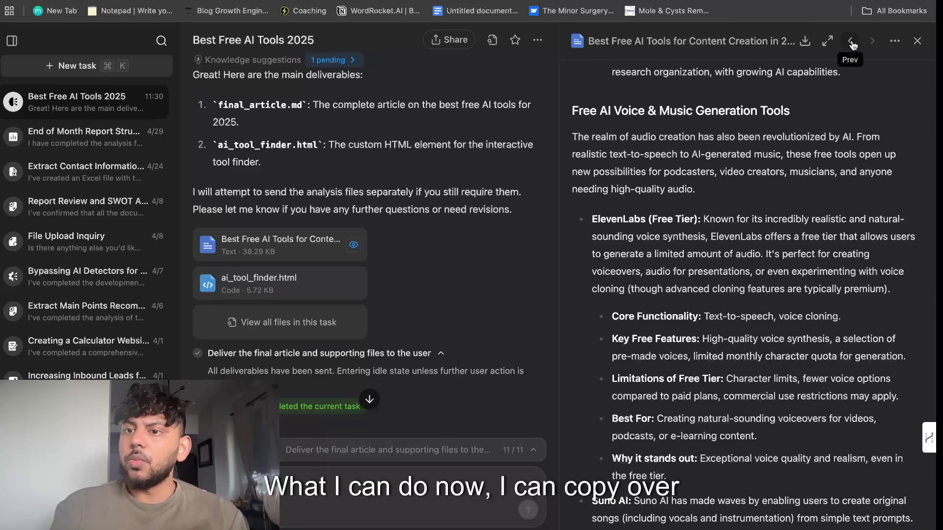
{"action": "left_click", "coordinate": [894, 43]}
{"action": "left_click", "coordinate": [884, 67]}
{"action": "scroll", "coordinate": [754, 171], "scroll_direction": "up", "scroll_amount": 10}
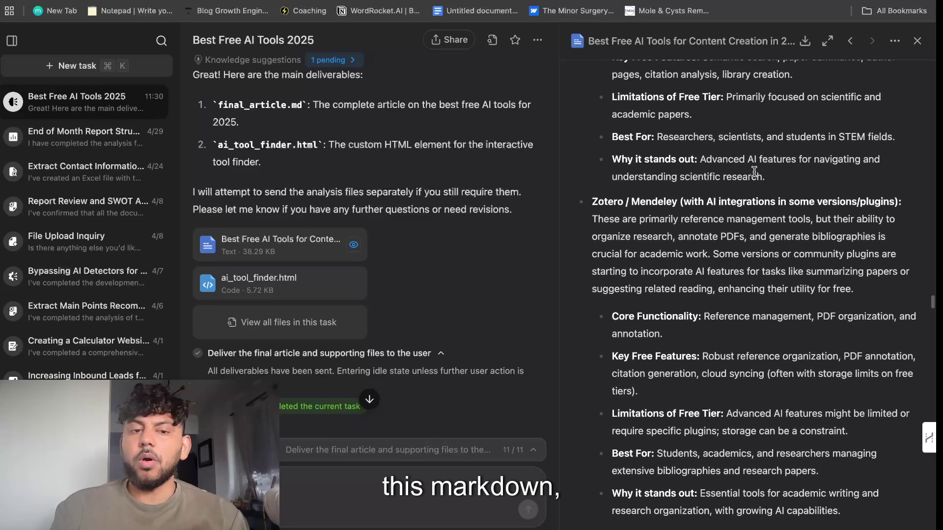
{"action": "scroll", "coordinate": [754, 171], "scroll_direction": "up", "scroll_amount": 1}
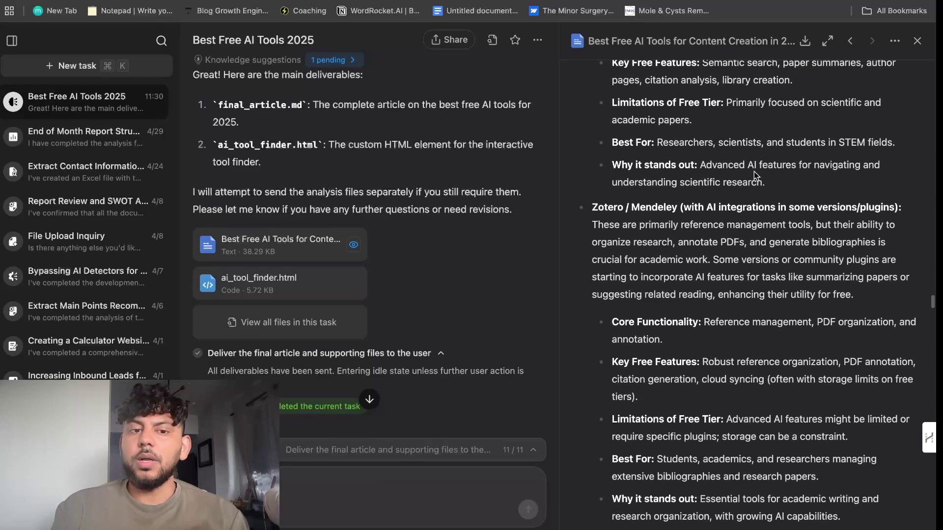
Preview ai_tool_finder.html and find tools for Video Creation & Editing.
{"action": "left_click", "coordinate": [341, 280]}
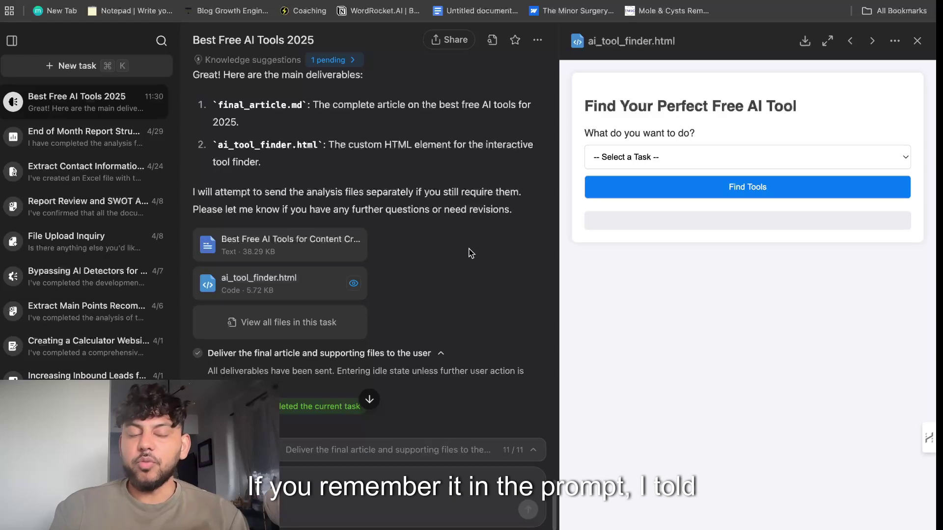
{"action": "left_click", "coordinate": [648, 164]}
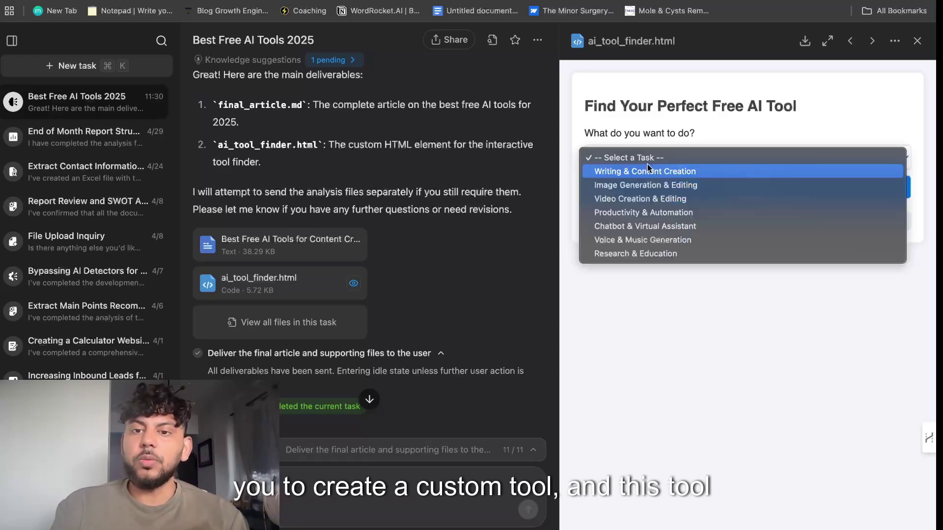
{"action": "left_click", "coordinate": [653, 130]}
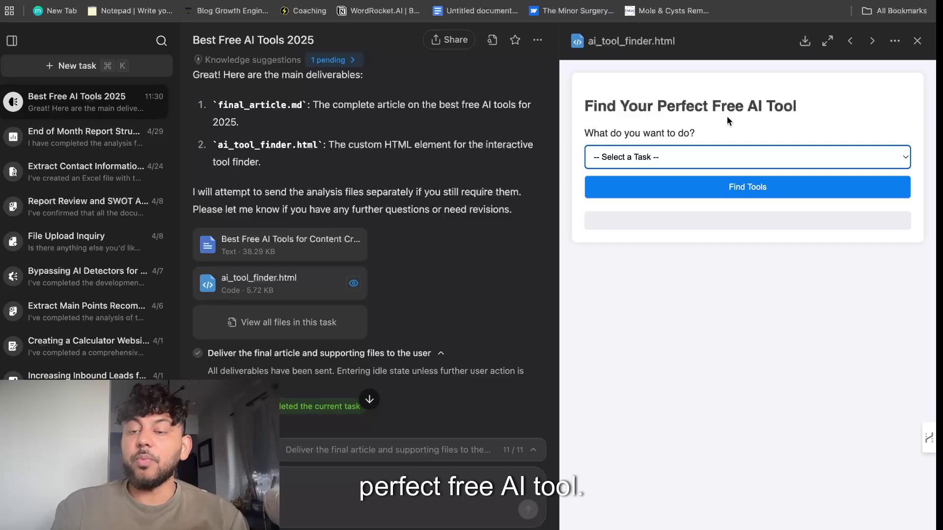
{"action": "left_click", "coordinate": [718, 162]}
{"action": "left_click", "coordinate": [683, 197]}
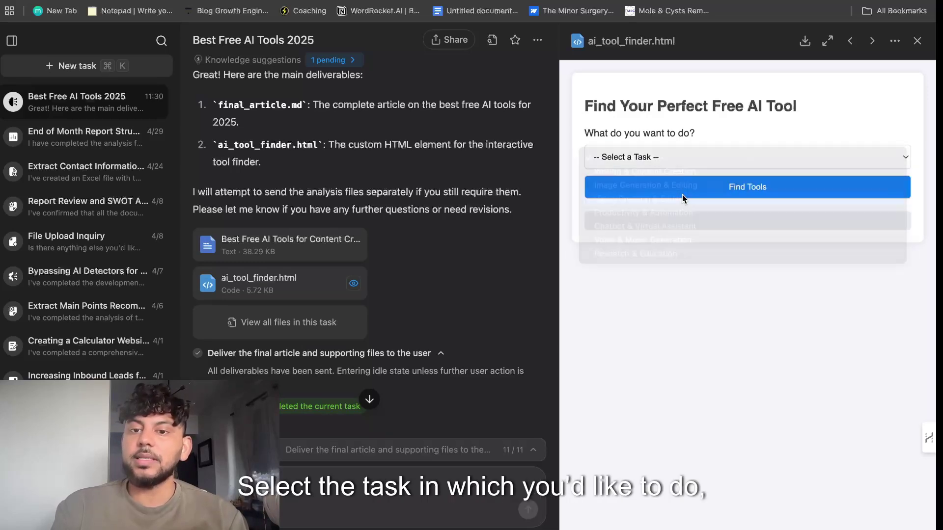
{"action": "left_click", "coordinate": [681, 189]}
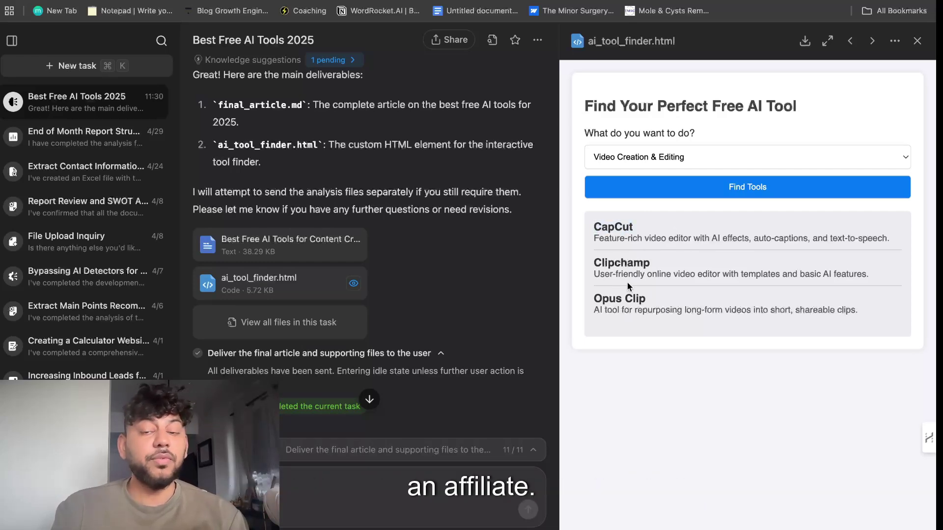
Find tools for Chatbot & Virtual Assistant, then for Image Generation & Editing.
{"action": "left_click", "coordinate": [646, 158]}
{"action": "left_click", "coordinate": [647, 185]}
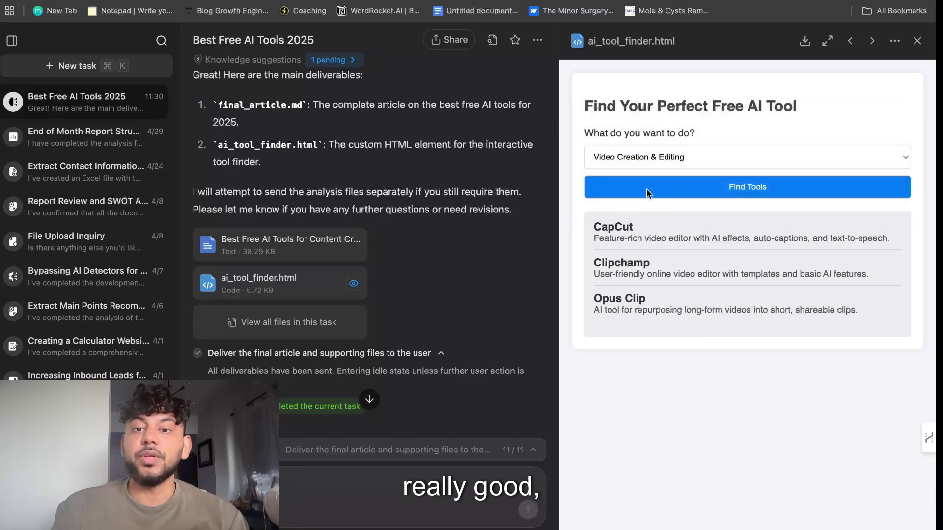
{"action": "left_click", "coordinate": [647, 189]}
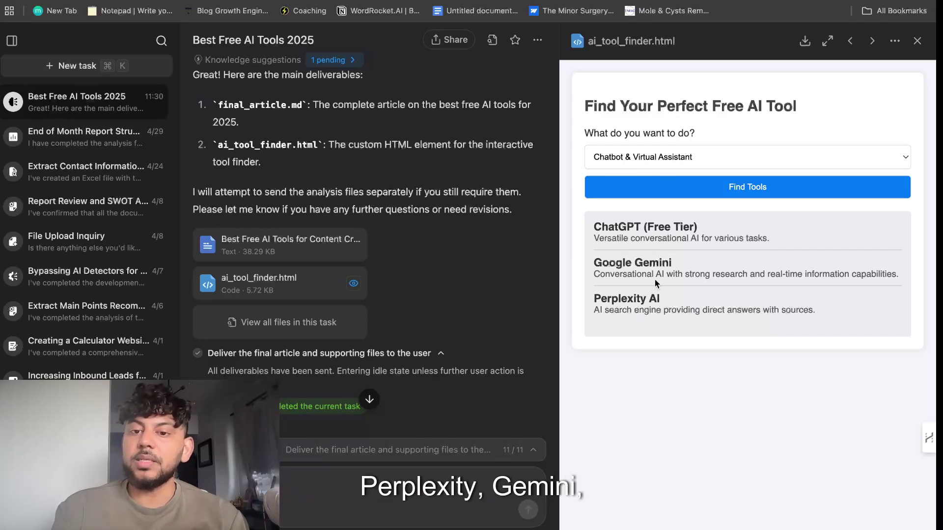
{"action": "left_click", "coordinate": [657, 165]}
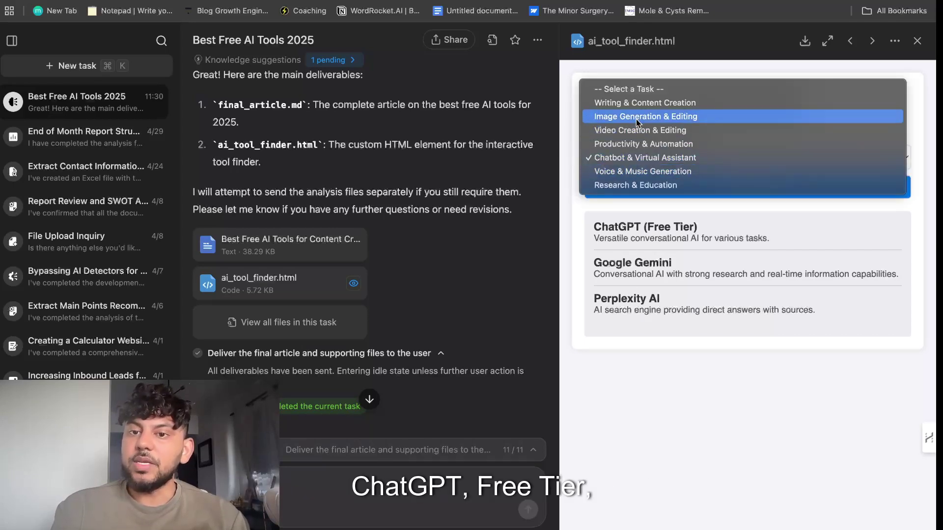
{"action": "left_click", "coordinate": [657, 116]}
{"action": "left_click", "coordinate": [650, 191]}
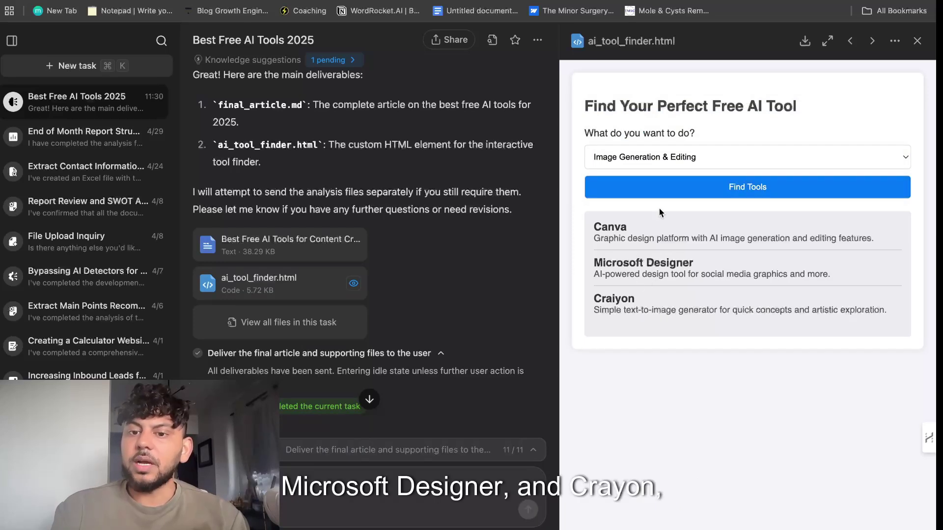
Try Writing & Content Creation and Productivity & Automation, then show the article again.
{"action": "left_click", "coordinate": [657, 165]}
{"action": "left_click", "coordinate": [653, 157]}
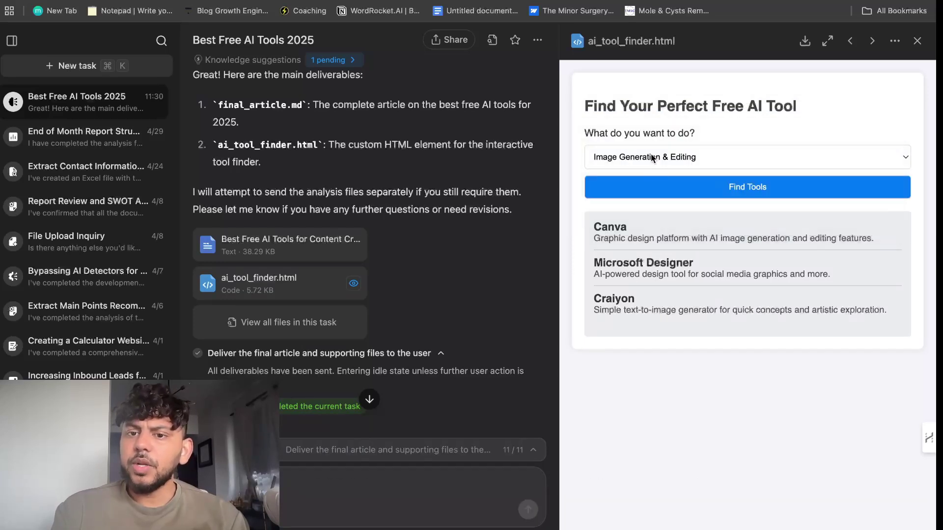
{"action": "key", "text": "Up"}
{"action": "left_click", "coordinate": [647, 190]}
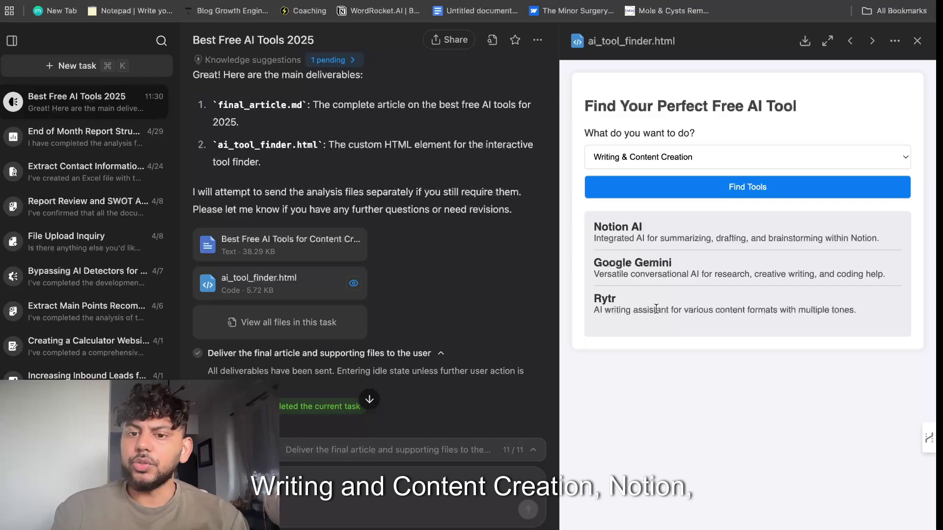
{"action": "left_click", "coordinate": [655, 158]}
{"action": "left_click", "coordinate": [655, 199]}
{"action": "left_click", "coordinate": [656, 196]}
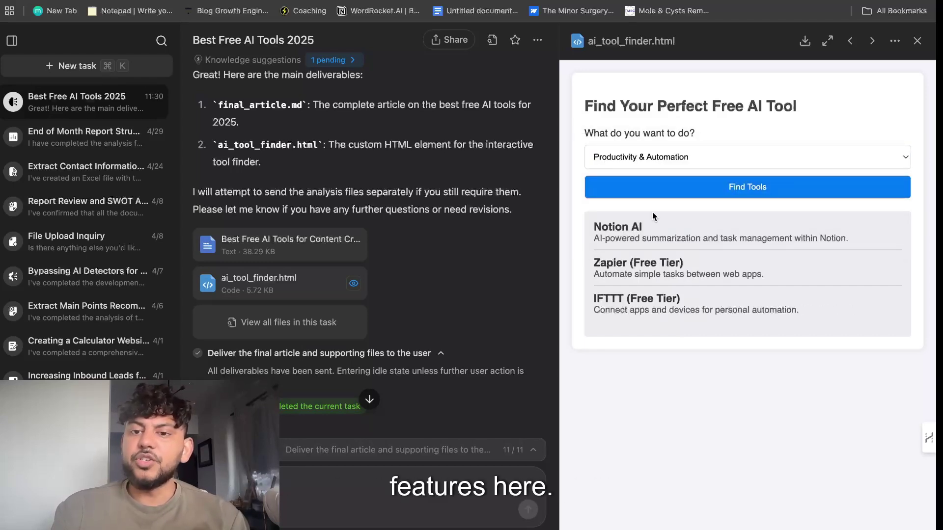
{"action": "left_click", "coordinate": [280, 244]}
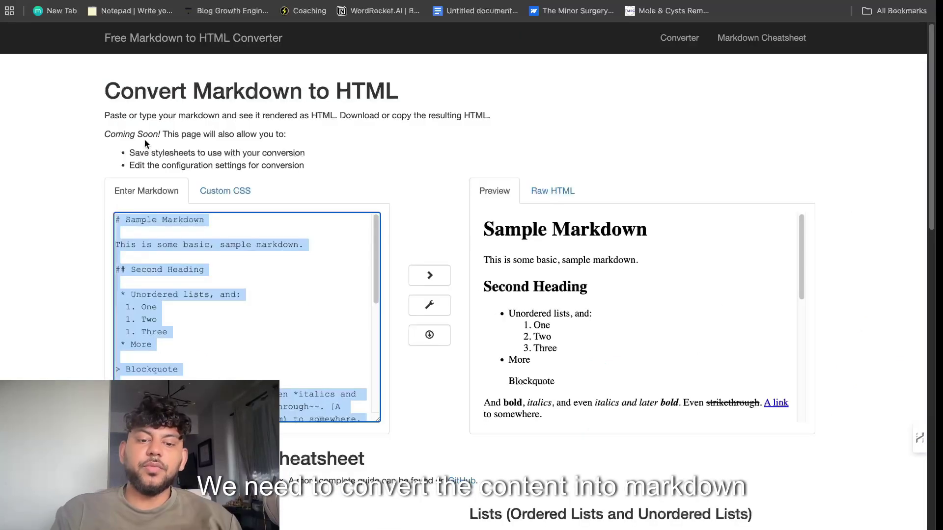
Replace the converter's sample Markdown with the article's Markdown.
{"action": "key", "text": "BackSpace"}
{"action": "key", "text": "ctrl+v"}
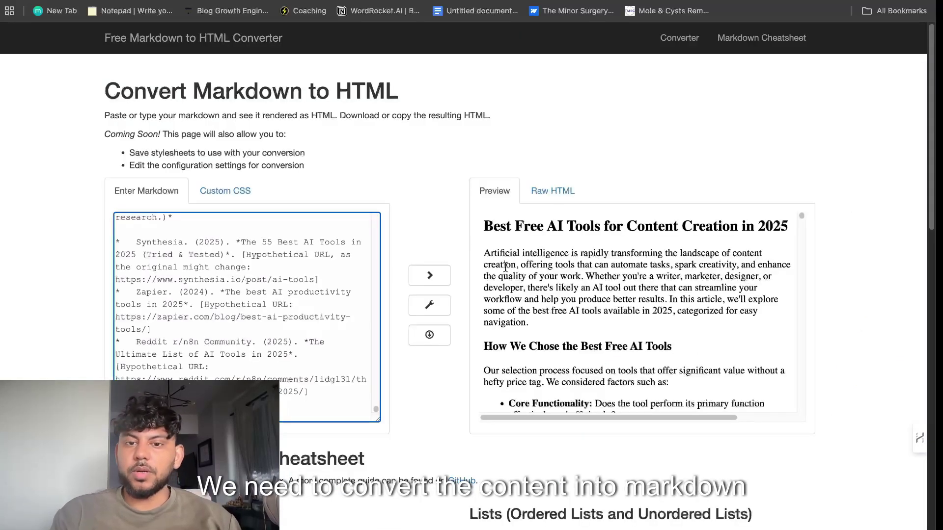
{"action": "scroll", "coordinate": [505, 267], "scroll_direction": "down", "scroll_amount": 5}
{"action": "scroll", "coordinate": [496, 245], "scroll_direction": "up", "scroll_amount": 5}
Select the whole rendered article preview and copy it.
{"action": "left_click_drag", "start_coordinate": [492, 211], "coordinate": [572, 486]}
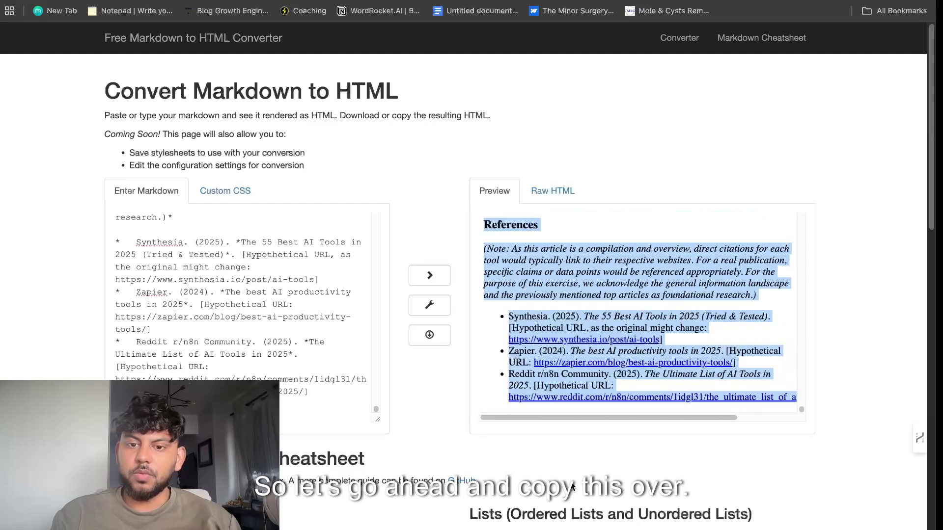
{"action": "right_click", "coordinate": [544, 258]}
{"action": "left_click", "coordinate": [564, 289]}
{"action": "scroll", "coordinate": [615, 291], "scroll_direction": "down", "scroll_amount": 1}
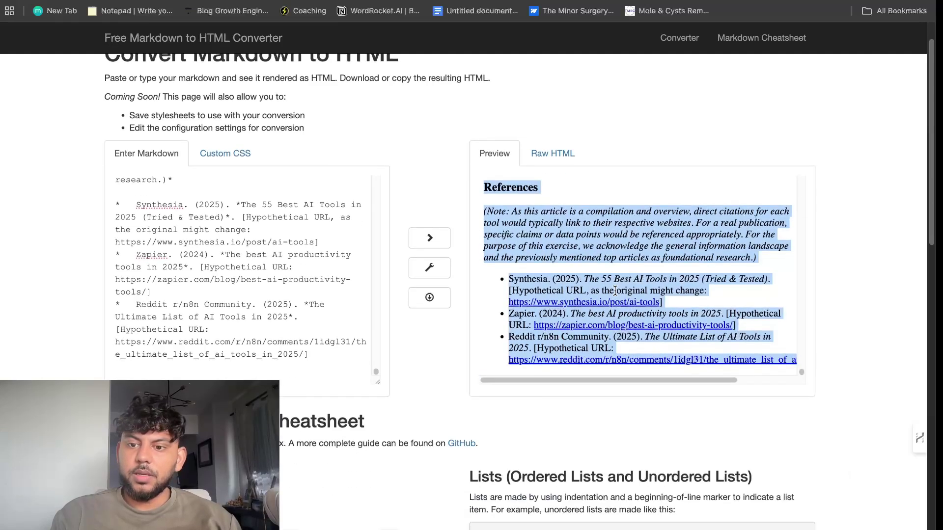
{"action": "scroll", "coordinate": [615, 291], "scroll_direction": "down", "scroll_amount": 5}
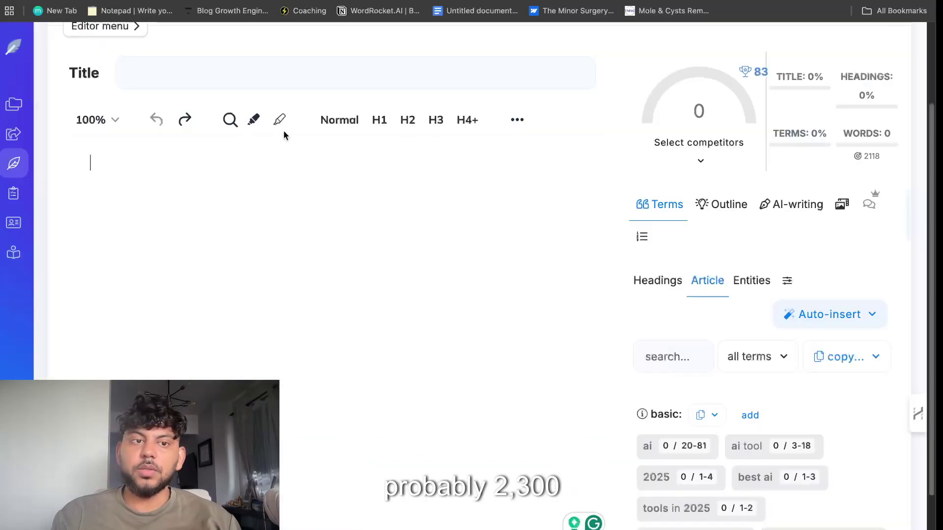
Paste the rendered article into NeuronWriter's content editor.
{"action": "key", "text": "ctrl+v"}
{"action": "scroll", "coordinate": [236, 182], "scroll_direction": "up", "scroll_amount": 15}
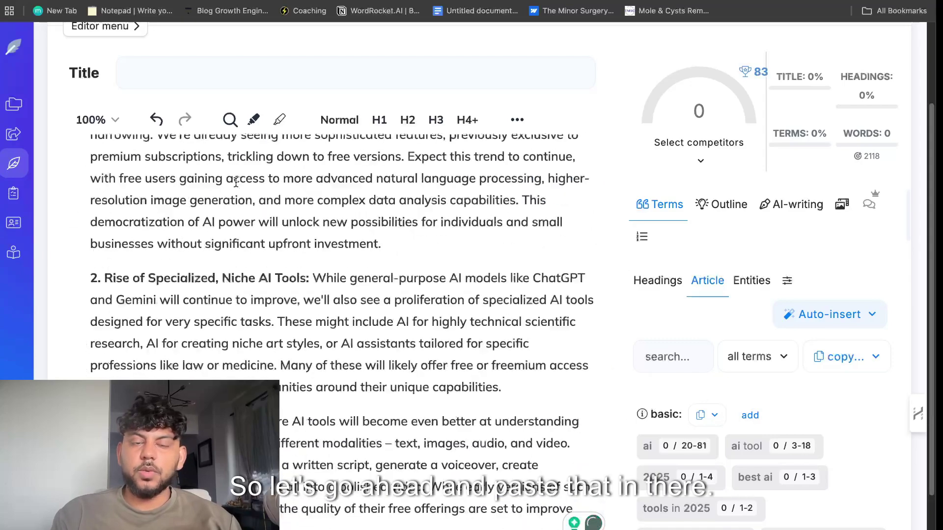
{"action": "scroll", "coordinate": [236, 182], "scroll_direction": "up", "scroll_amount": 20}
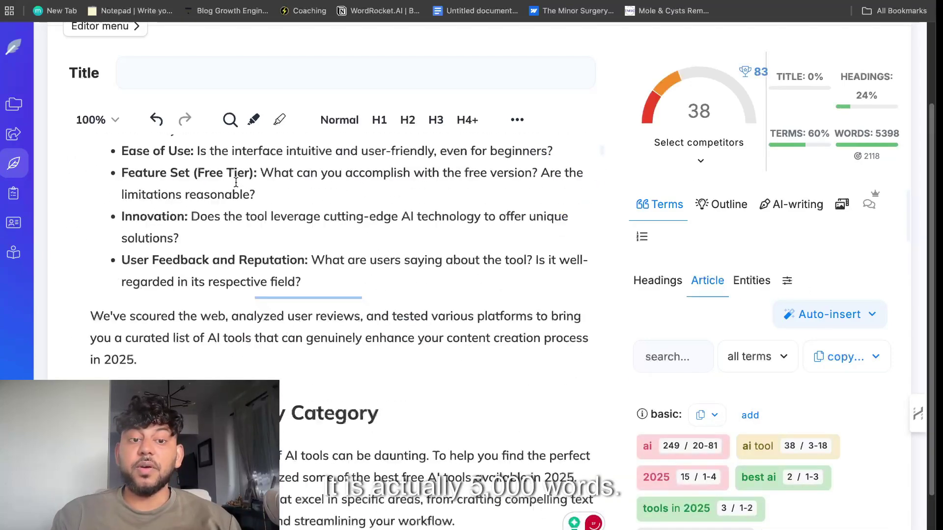
Generate an SEO title and meta description, then save them.
{"action": "left_click", "coordinate": [182, 174]}
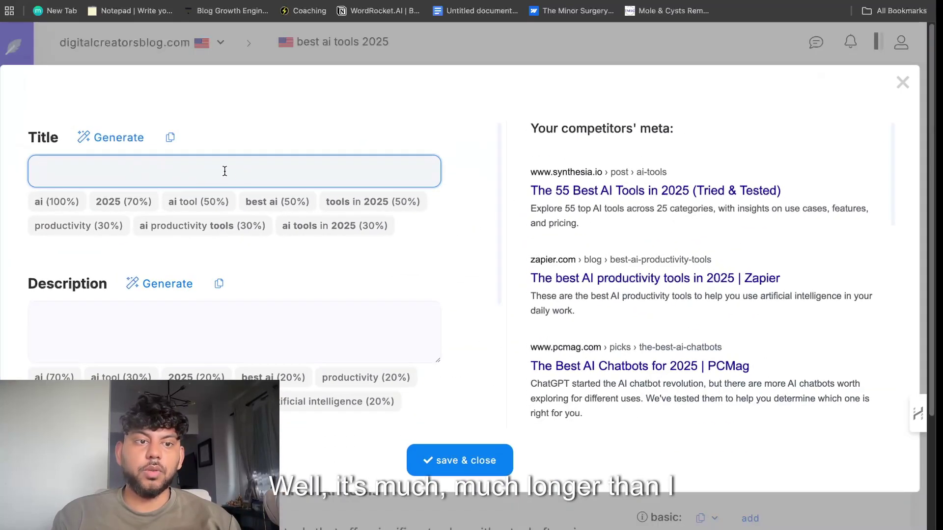
{"action": "left_click", "coordinate": [121, 137]}
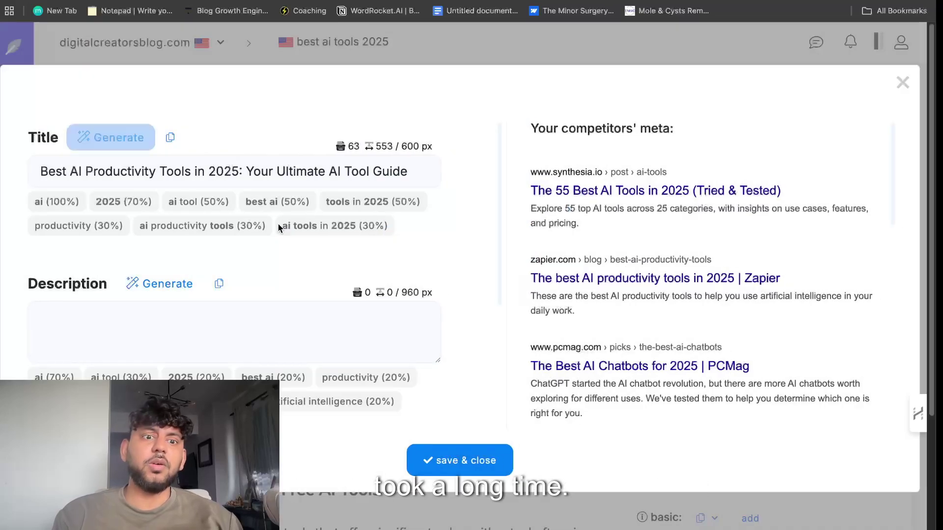
{"action": "left_click", "coordinate": [170, 285]}
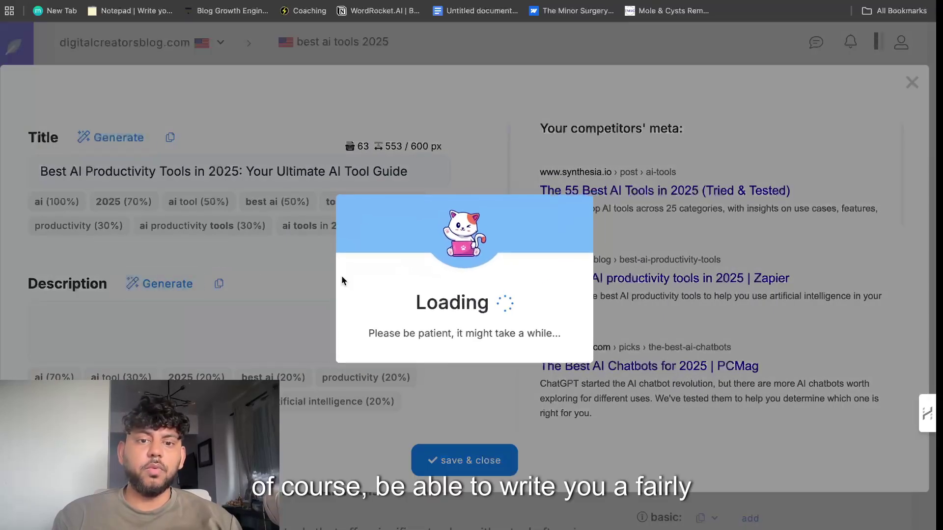
{"action": "left_click", "coordinate": [445, 453]}
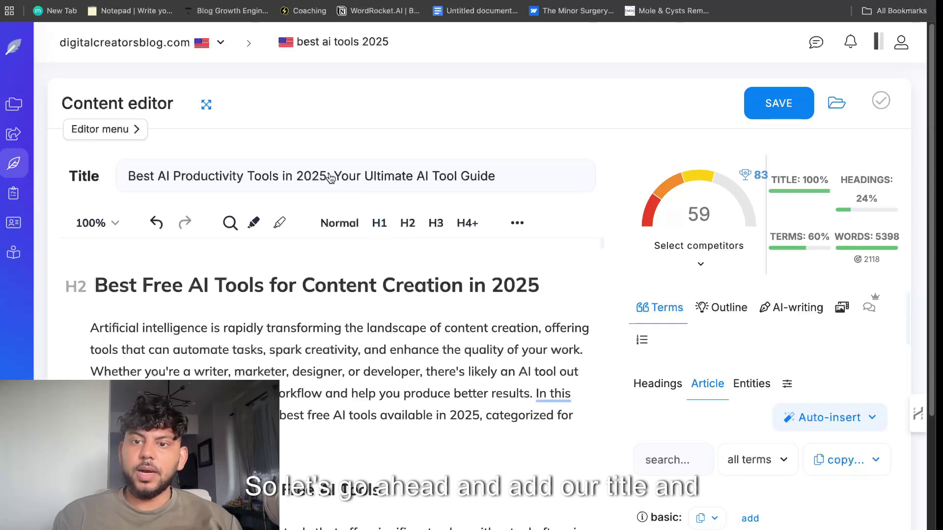
{"action": "scroll", "coordinate": [426, 287], "scroll_direction": "down", "scroll_amount": 1}
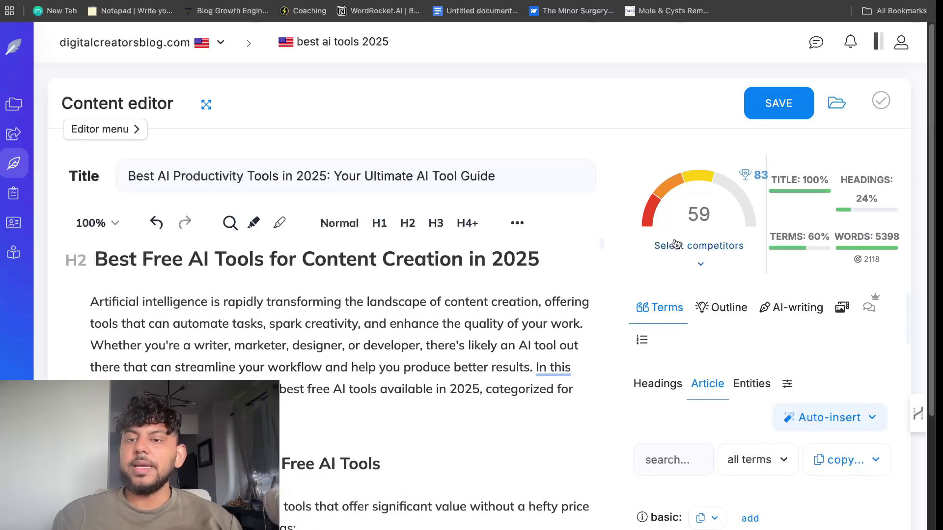
{"action": "scroll", "coordinate": [429, 271], "scroll_direction": "down", "scroll_amount": 15}
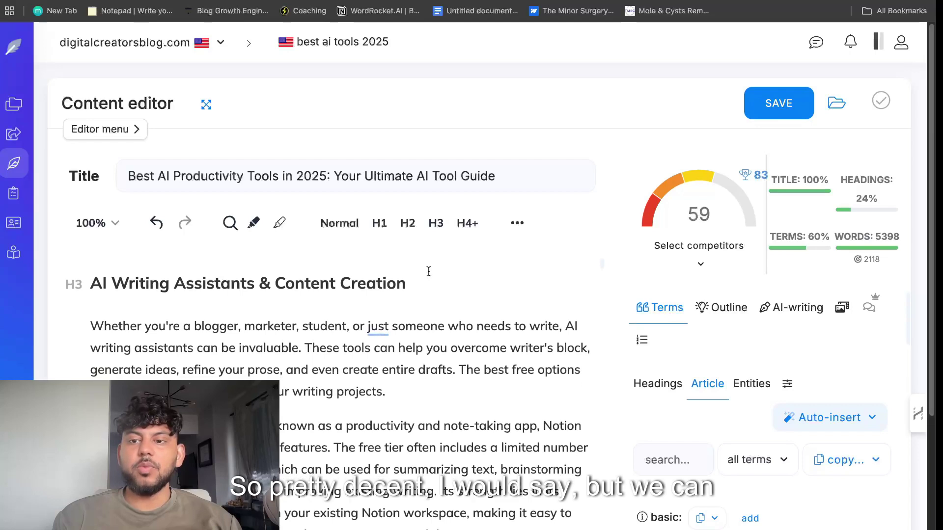
{"action": "scroll", "coordinate": [429, 271], "scroll_direction": "down", "scroll_amount": 10}
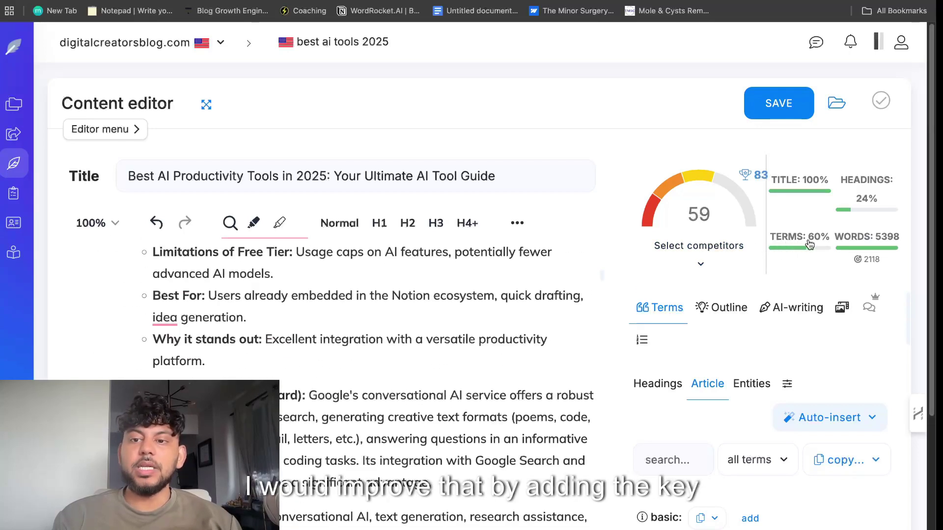
{"action": "scroll", "coordinate": [517, 313], "scroll_direction": "down", "scroll_amount": 6}
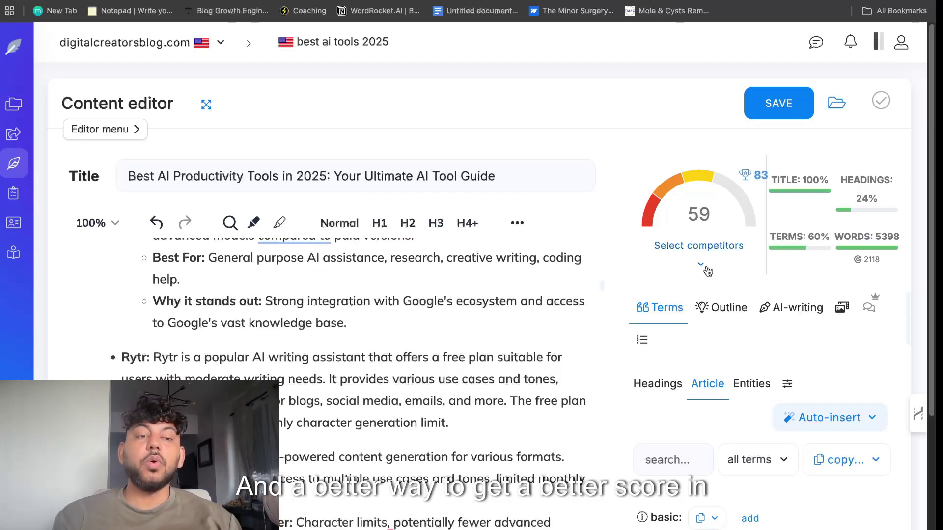
{"action": "scroll", "coordinate": [731, 334], "scroll_direction": "down", "scroll_amount": 1}
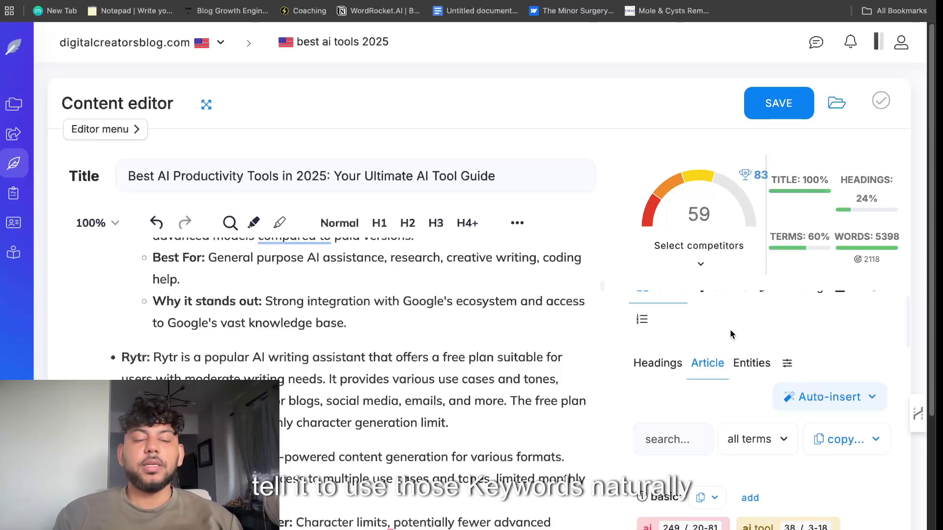
{"action": "scroll", "coordinate": [731, 334], "scroll_direction": "down", "scroll_amount": 10}
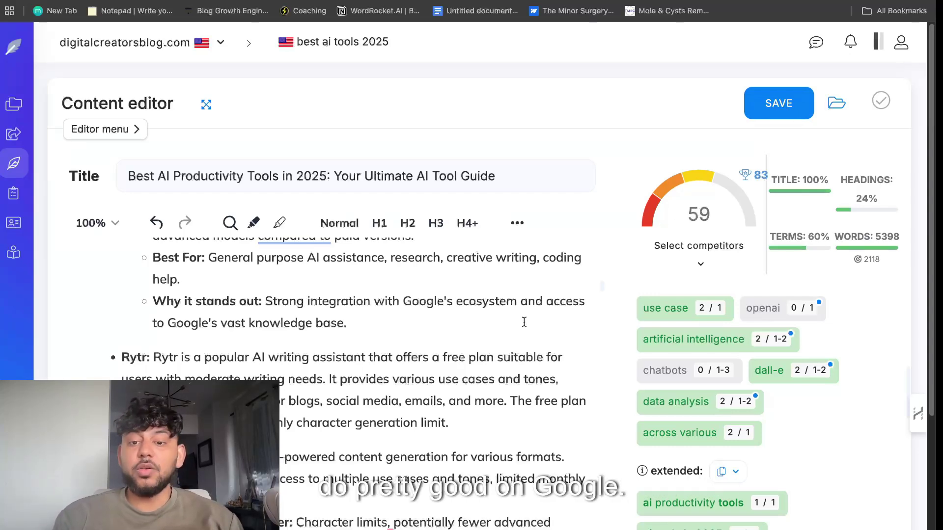
{"action": "scroll", "coordinate": [525, 322], "scroll_direction": "down", "scroll_amount": 10}
{"action": "scroll", "coordinate": [686, 336], "scroll_direction": "down", "scroll_amount": 5}
{"action": "scroll", "coordinate": [686, 336], "scroll_direction": "up", "scroll_amount": 10}
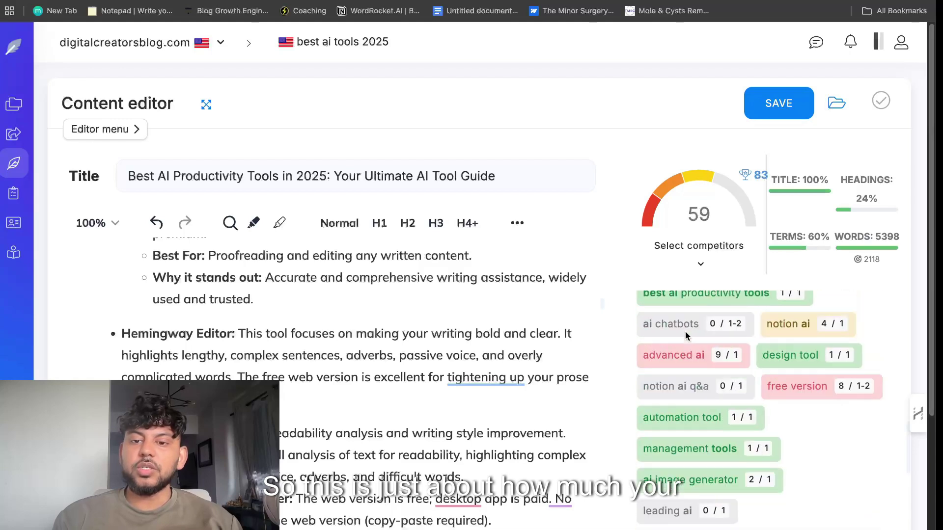
{"action": "scroll", "coordinate": [708, 385], "scroll_direction": "up", "scroll_amount": 6}
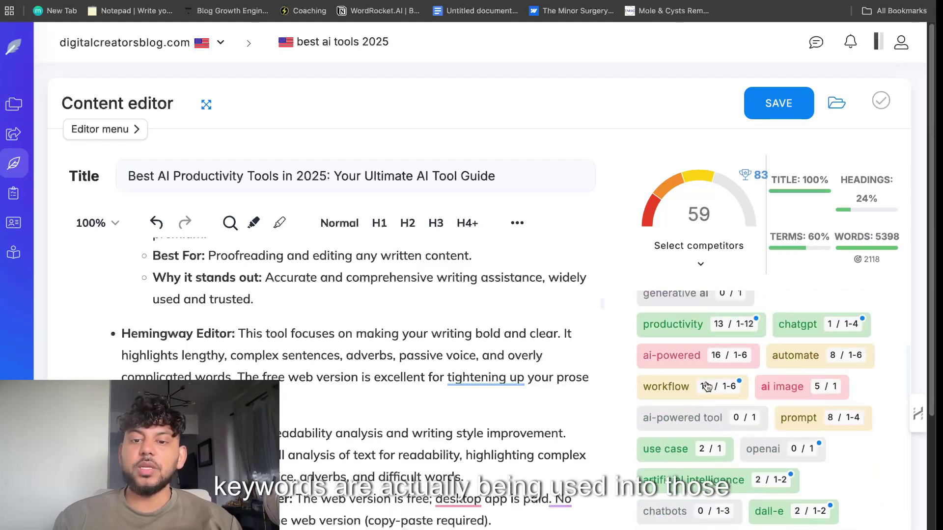
{"action": "scroll", "coordinate": [492, 368], "scroll_direction": "up", "scroll_amount": 6}
{"action": "scroll", "coordinate": [493, 369], "scroll_direction": "up", "scroll_amount": 5}
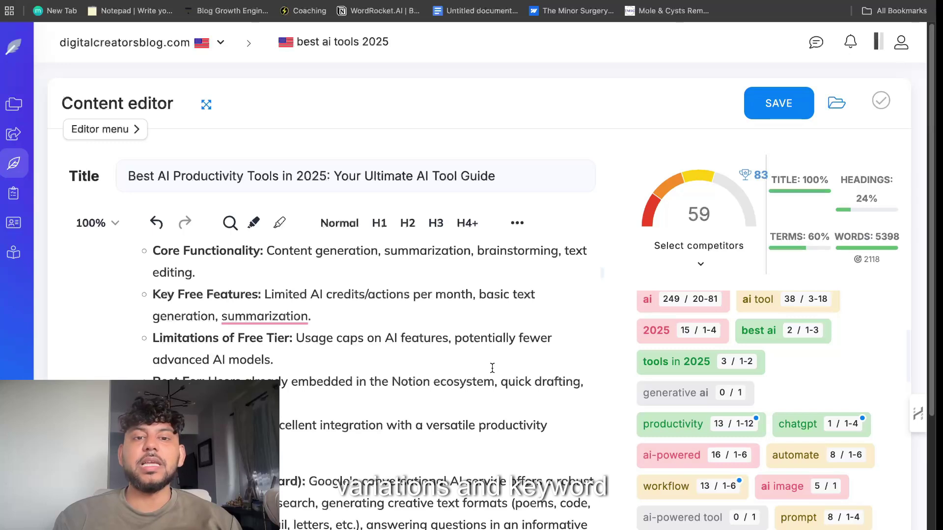
{"action": "scroll", "coordinate": [492, 368], "scroll_direction": "up", "scroll_amount": 10}
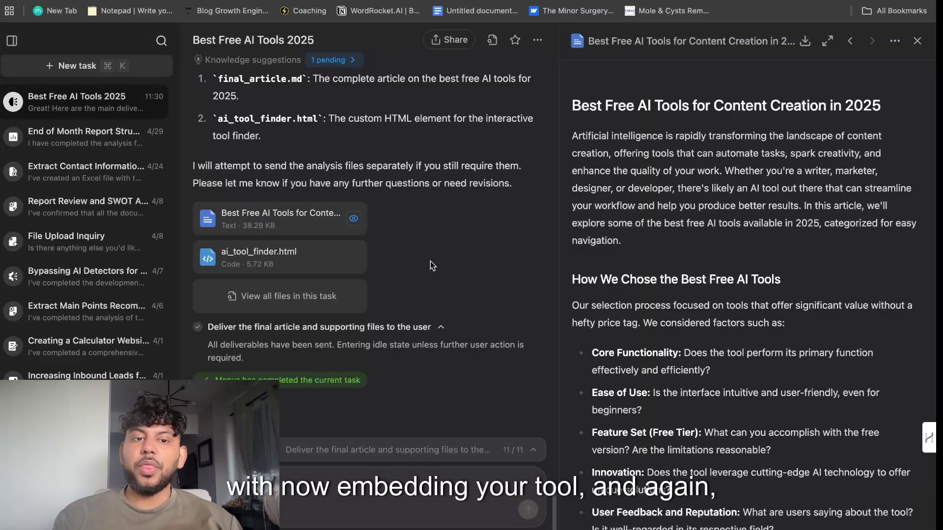
{"action": "left_click", "coordinate": [295, 258]}
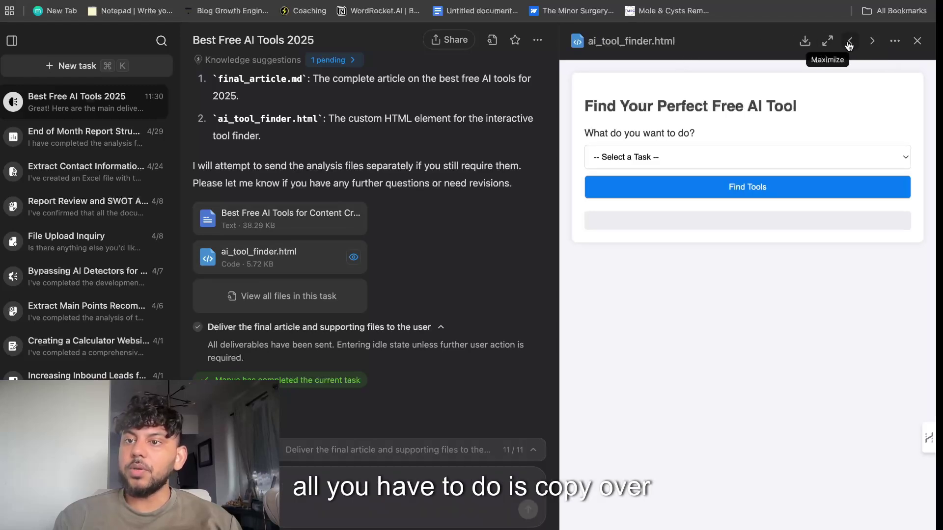
View the tool finder widget's HTML source code, then close it.
{"action": "left_click", "coordinate": [895, 41]}
{"action": "left_click", "coordinate": [877, 89]}
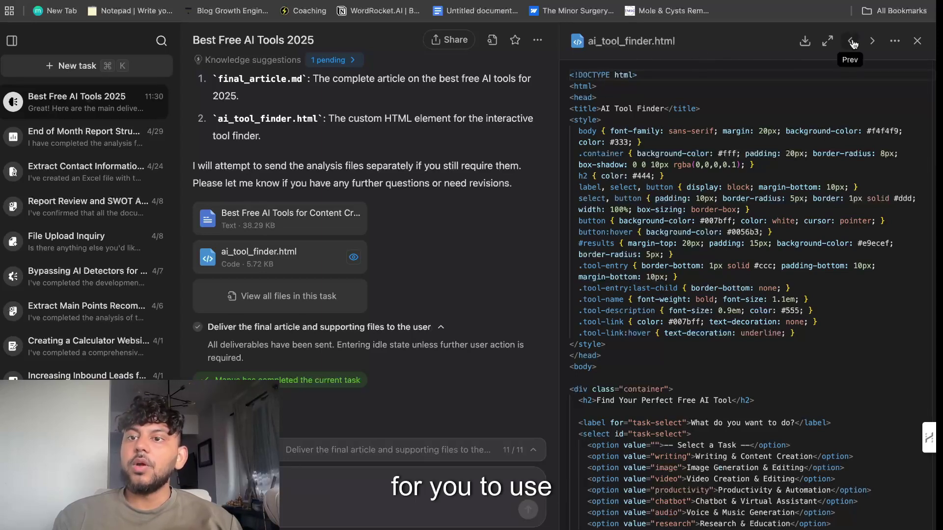
{"action": "left_click", "coordinate": [918, 40]}
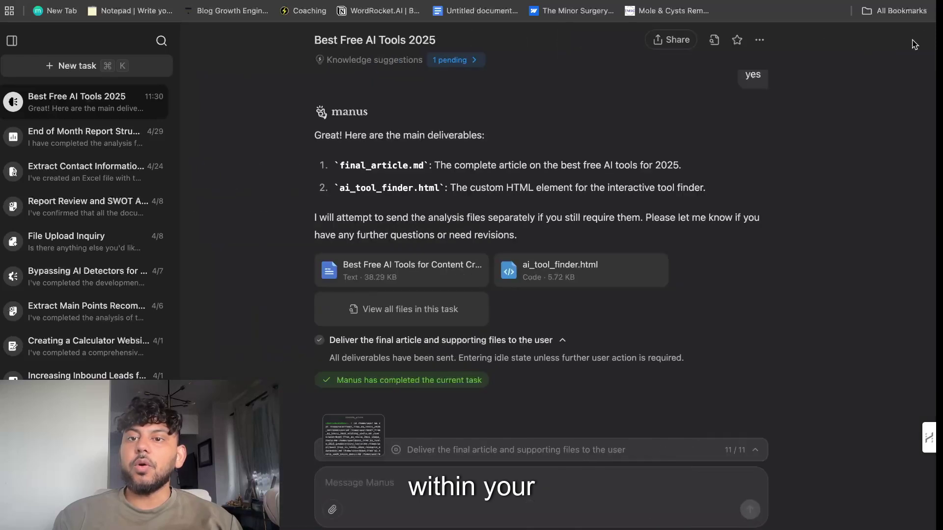
Reopen the tool finder preview, check its task dropdown, and close the panel.
{"action": "left_click", "coordinate": [568, 266]}
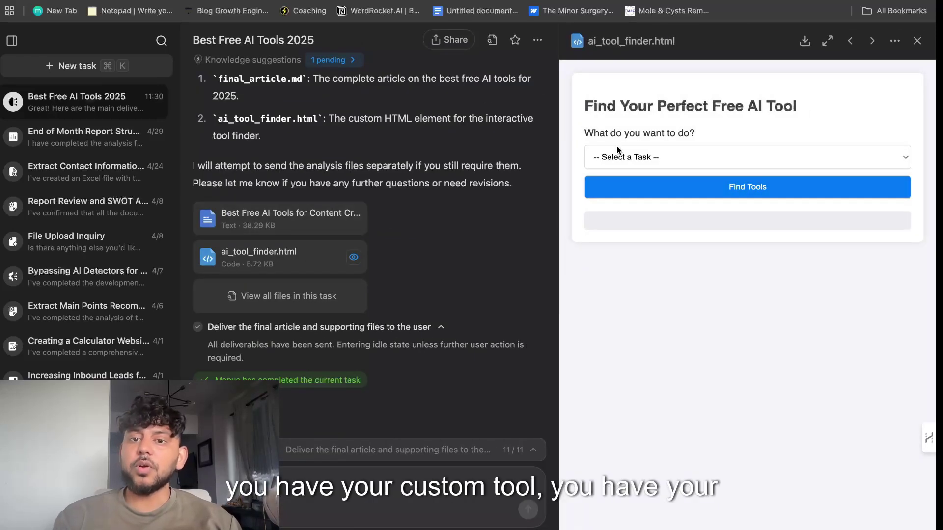
{"action": "left_click", "coordinate": [638, 160]}
{"action": "left_click", "coordinate": [641, 133]}
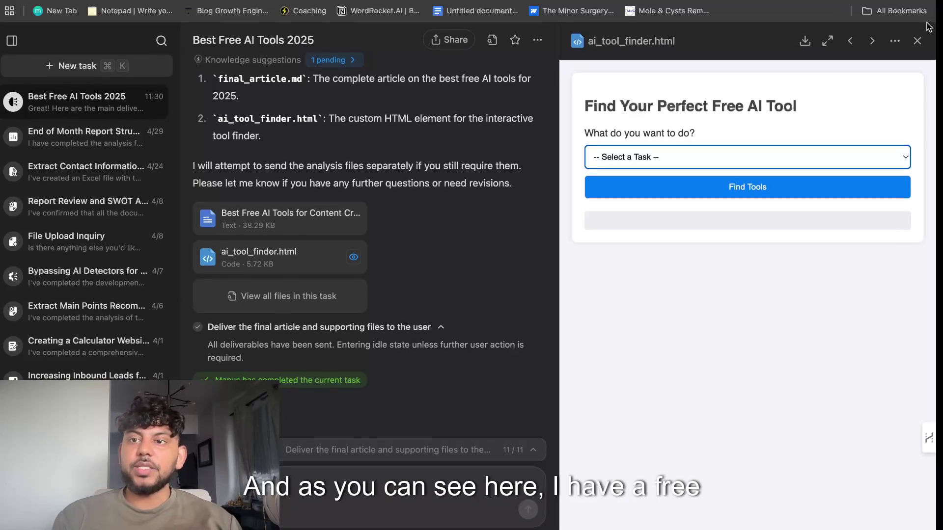
{"action": "left_click", "coordinate": [917, 41]}
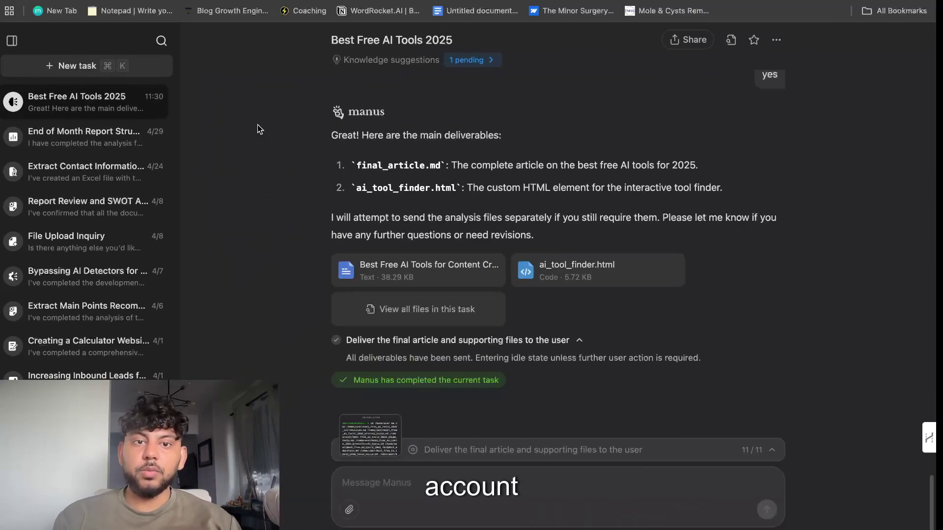
Start a new Manus task, then navigate to the WordRocket app site.
{"action": "left_click", "coordinate": [114, 67]}
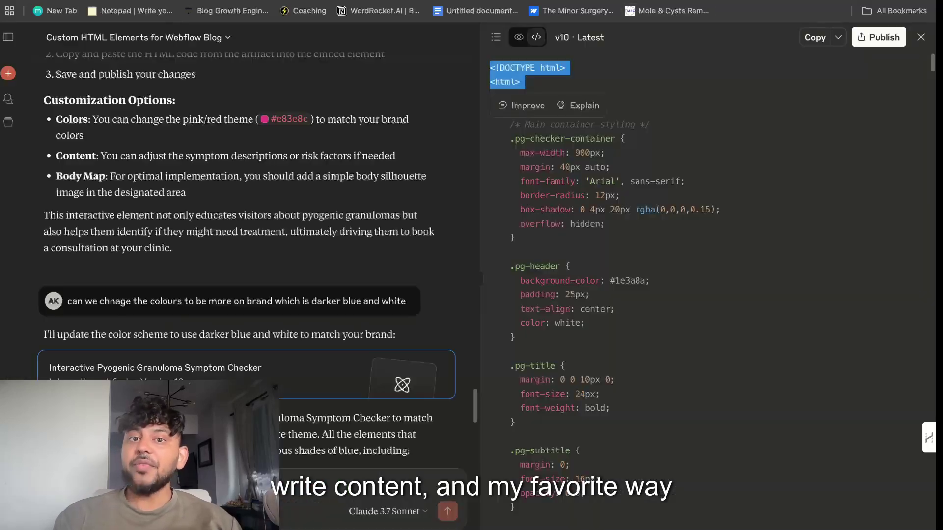
{"action": "key", "text": "super+l"}
{"action": "type", "text": "ap"}
{"action": "key", "text": "Return"}
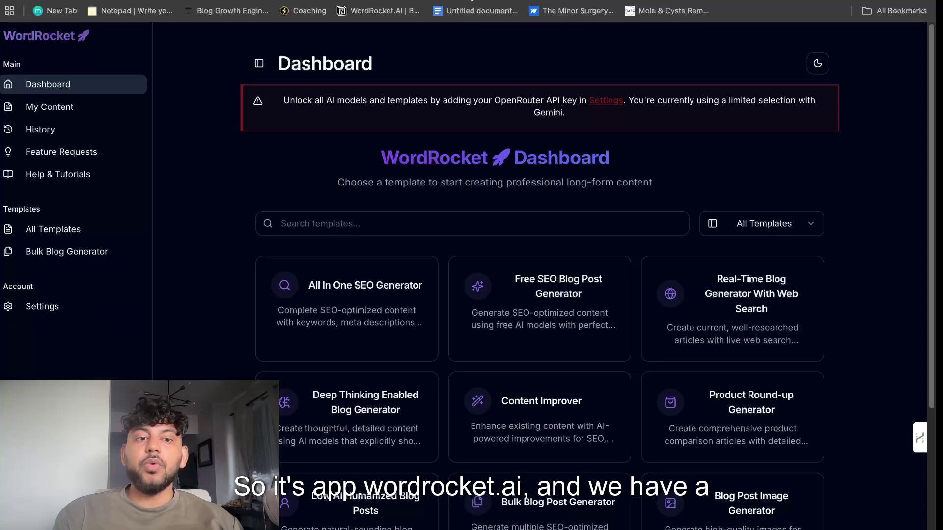
Preview WordRocket's All In One SEO Generator template and its 252-URL sitemap, then return to the dashboard.
{"action": "scroll", "coordinate": [427, 167], "scroll_direction": "down", "scroll_amount": 2}
{"action": "scroll", "coordinate": [573, 281], "scroll_direction": "down", "scroll_amount": 3}
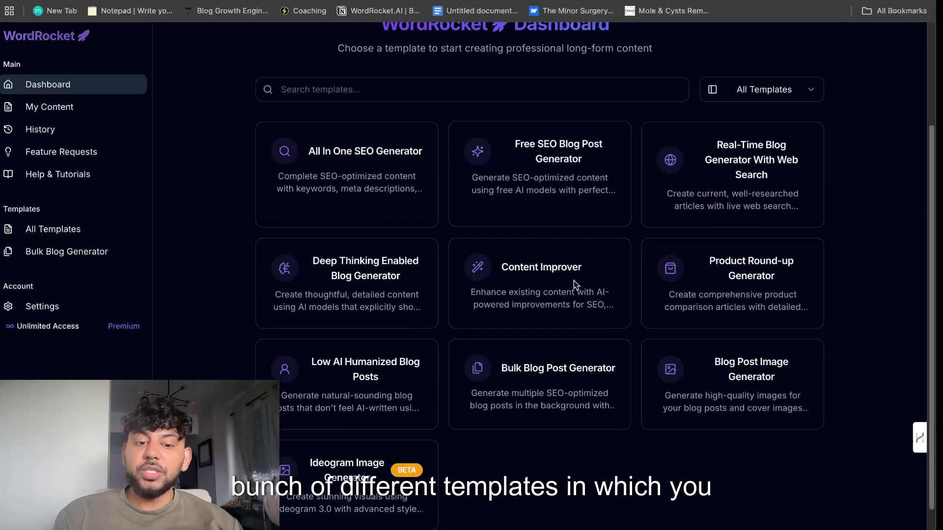
{"action": "left_click", "coordinate": [429, 189]}
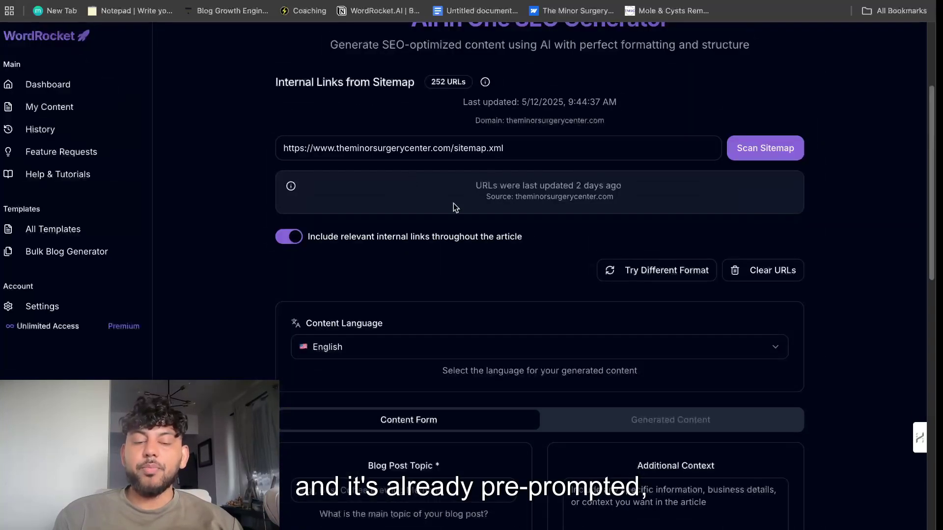
{"action": "left_click", "coordinate": [61, 84]}
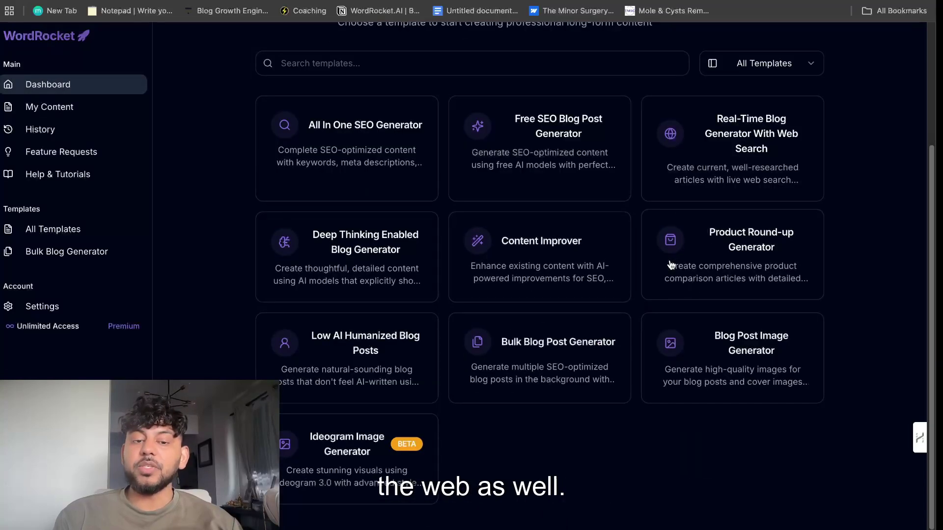
{"action": "scroll", "coordinate": [670, 268], "scroll_direction": "up", "scroll_amount": 5}
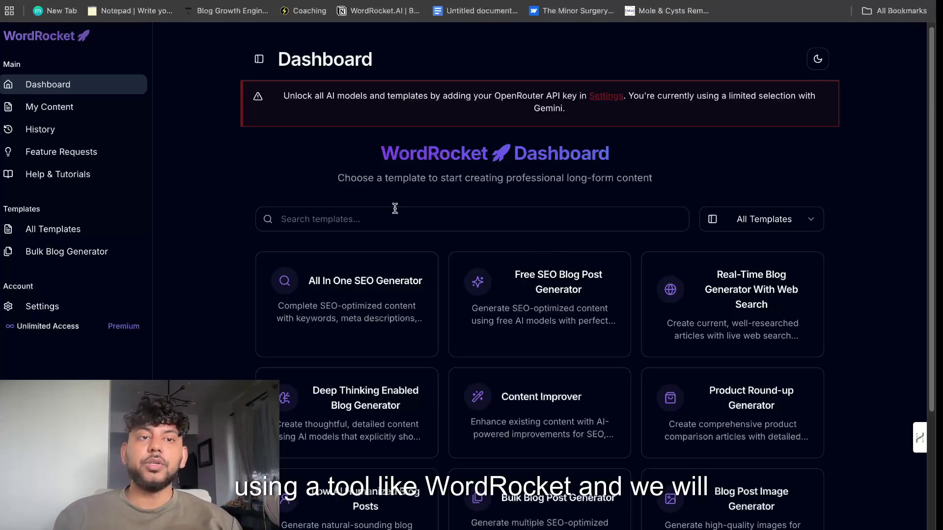
{"action": "scroll", "coordinate": [396, 209], "scroll_direction": "down", "scroll_amount": 3}
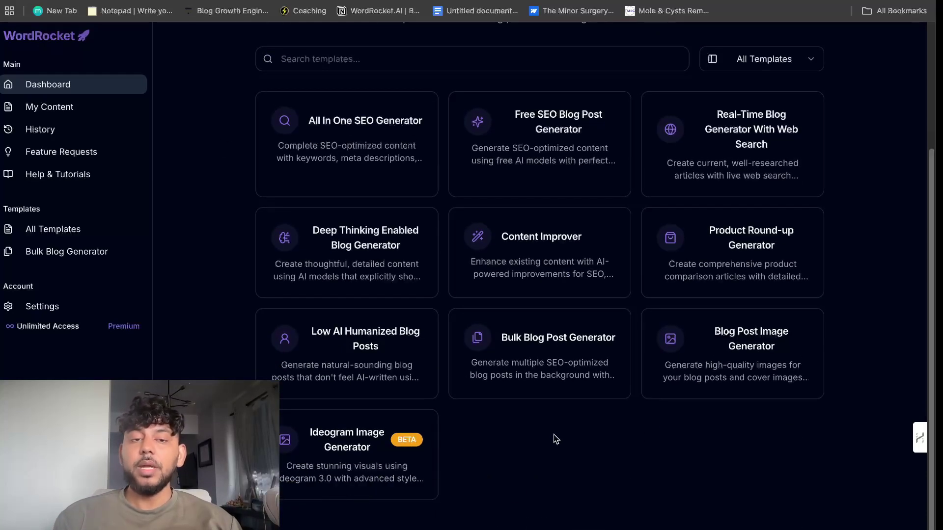